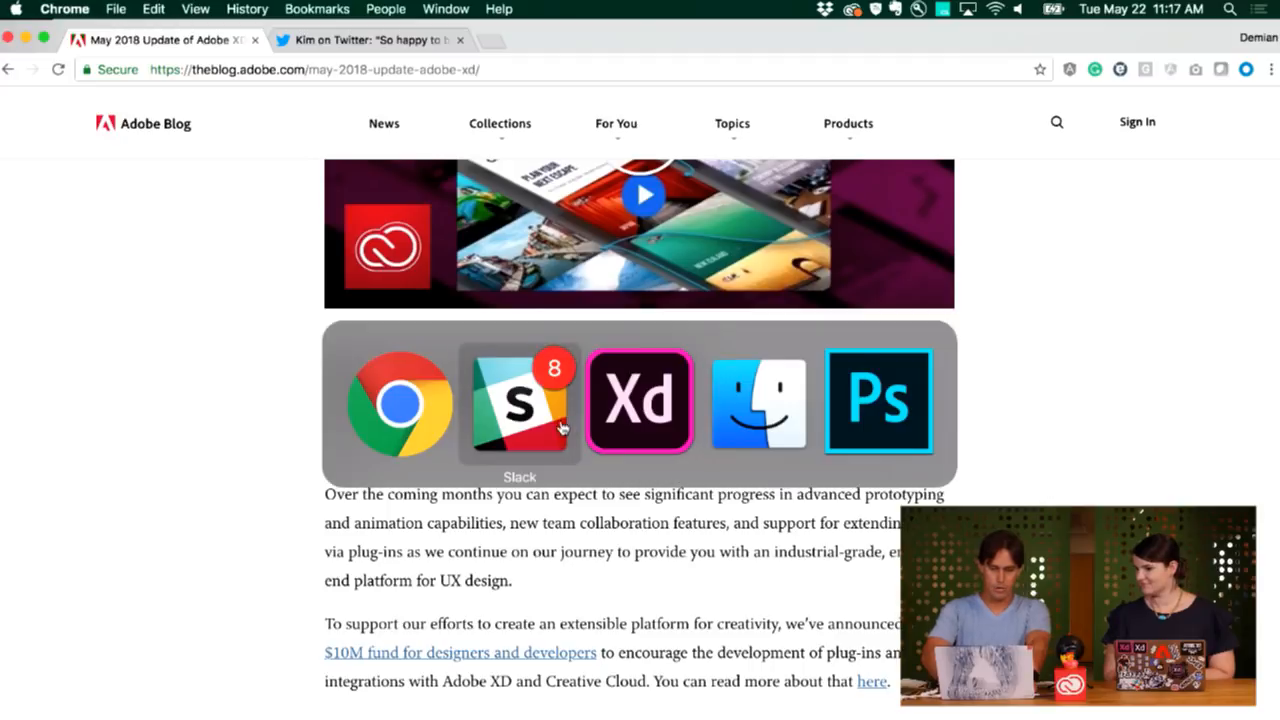
key("super+Tab")
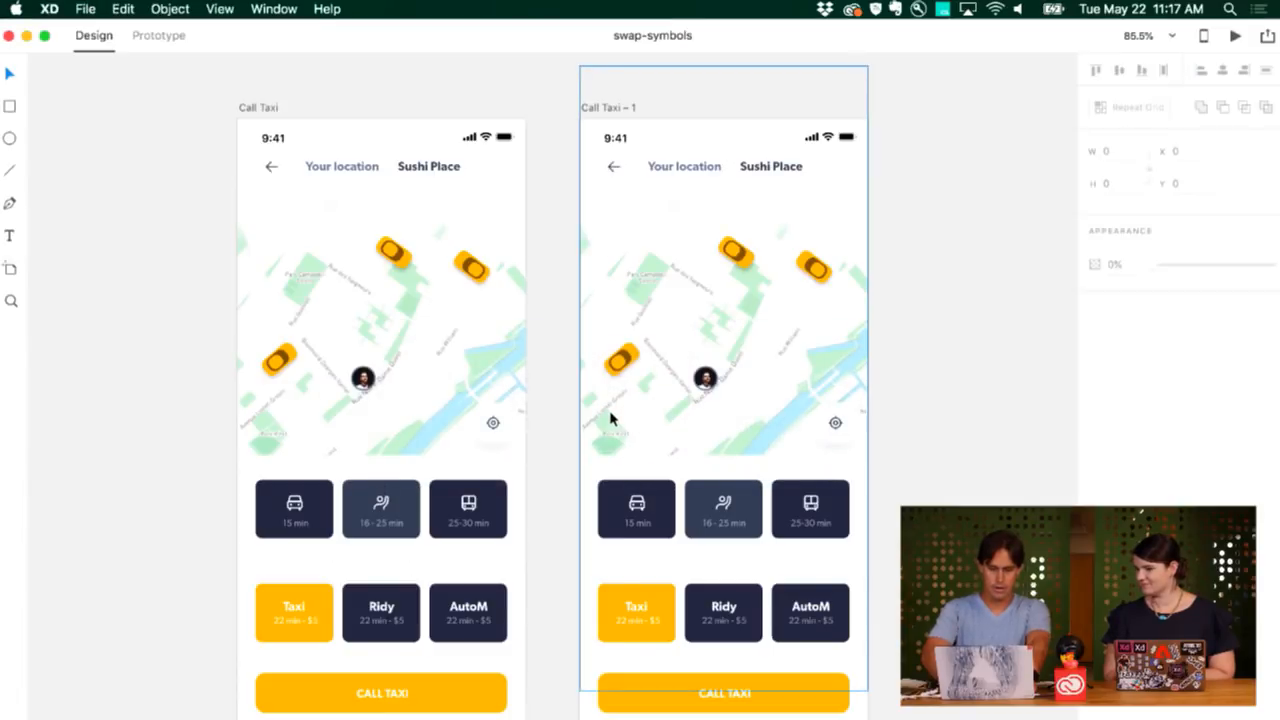
Add iPhone X, iPhone X – 2 and iPhone X – 3 artboards right of the Call Taxi screens.
scroll(560, 398, "left", 4)
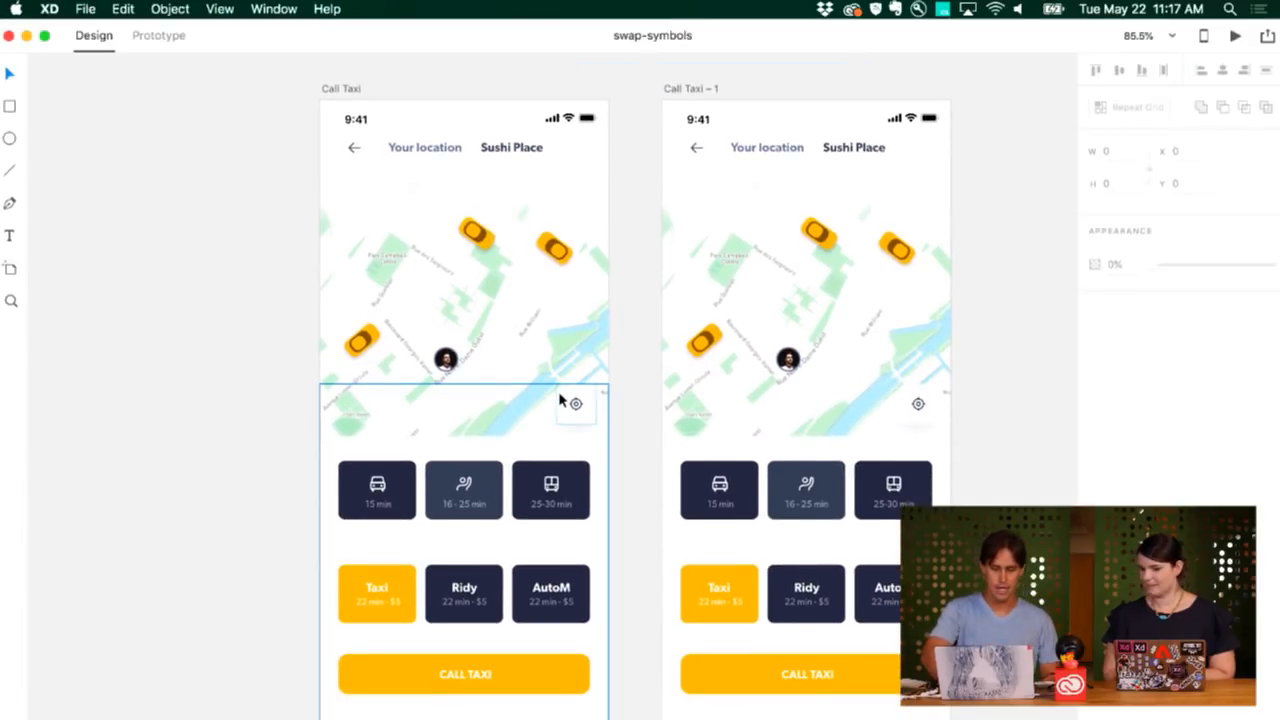
scroll(560, 400, "right", 4)
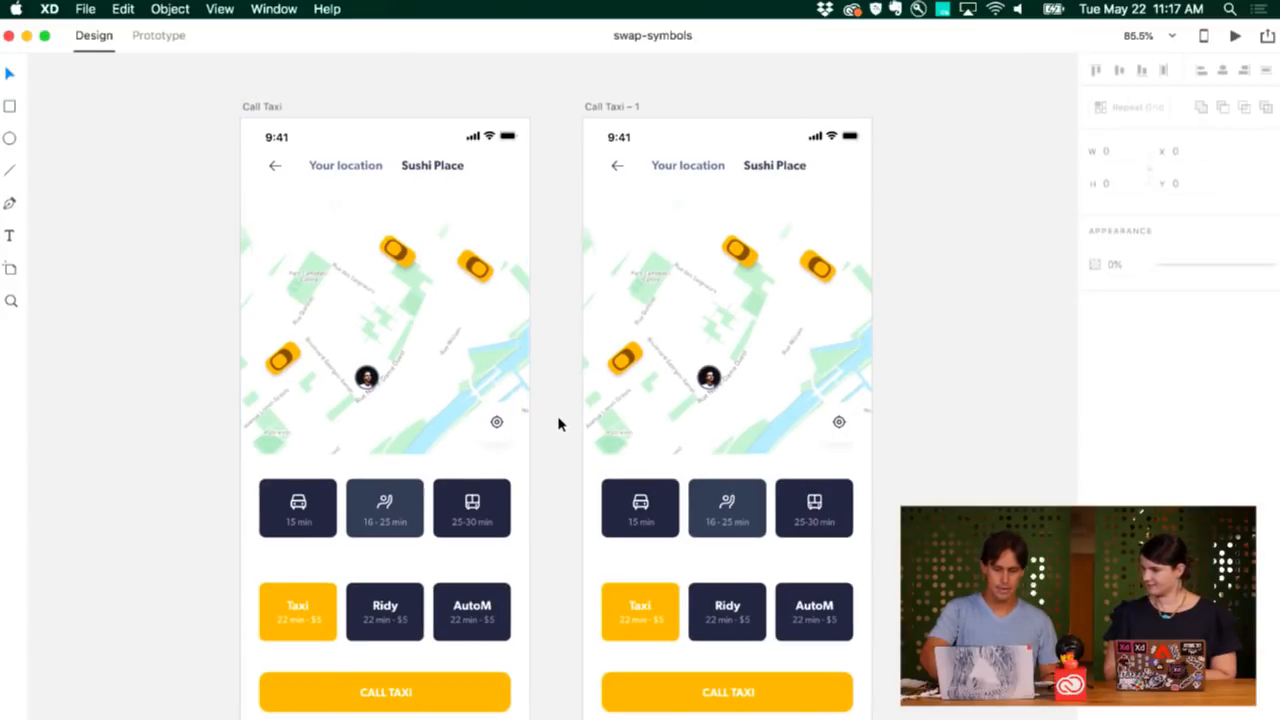
scroll(560, 430, "down", 1)
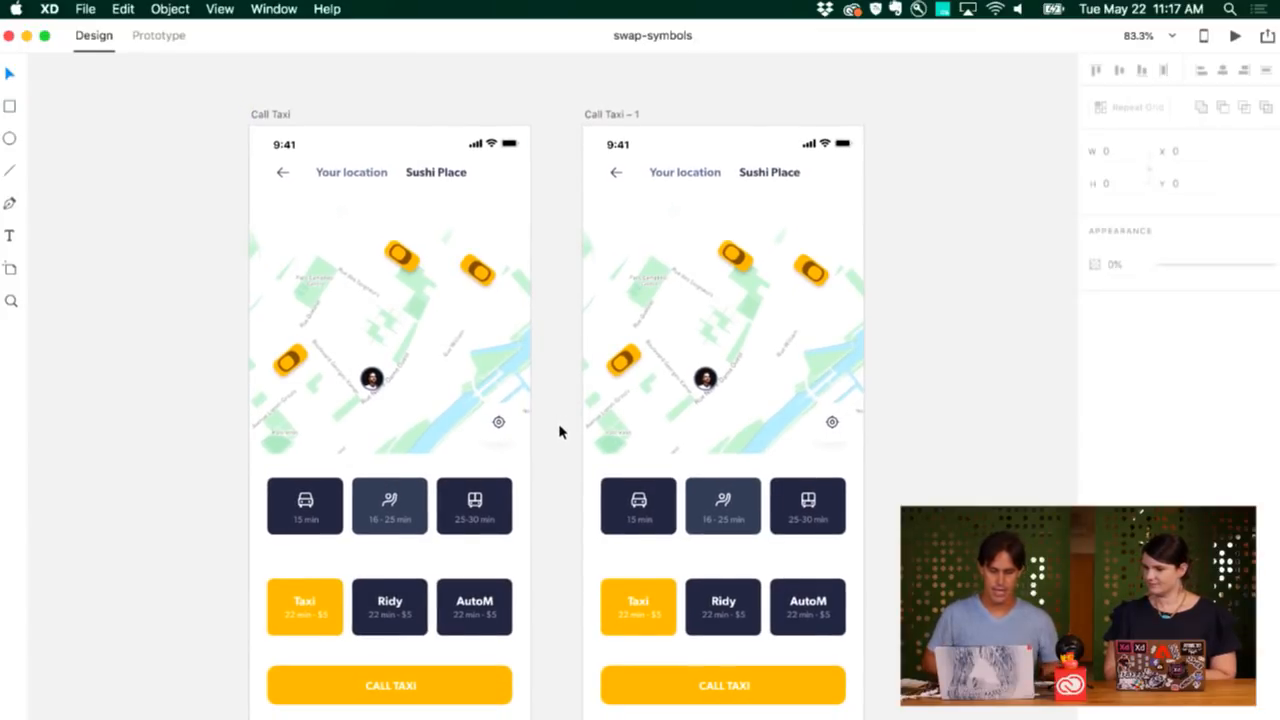
scroll(539, 455, "right", 2)
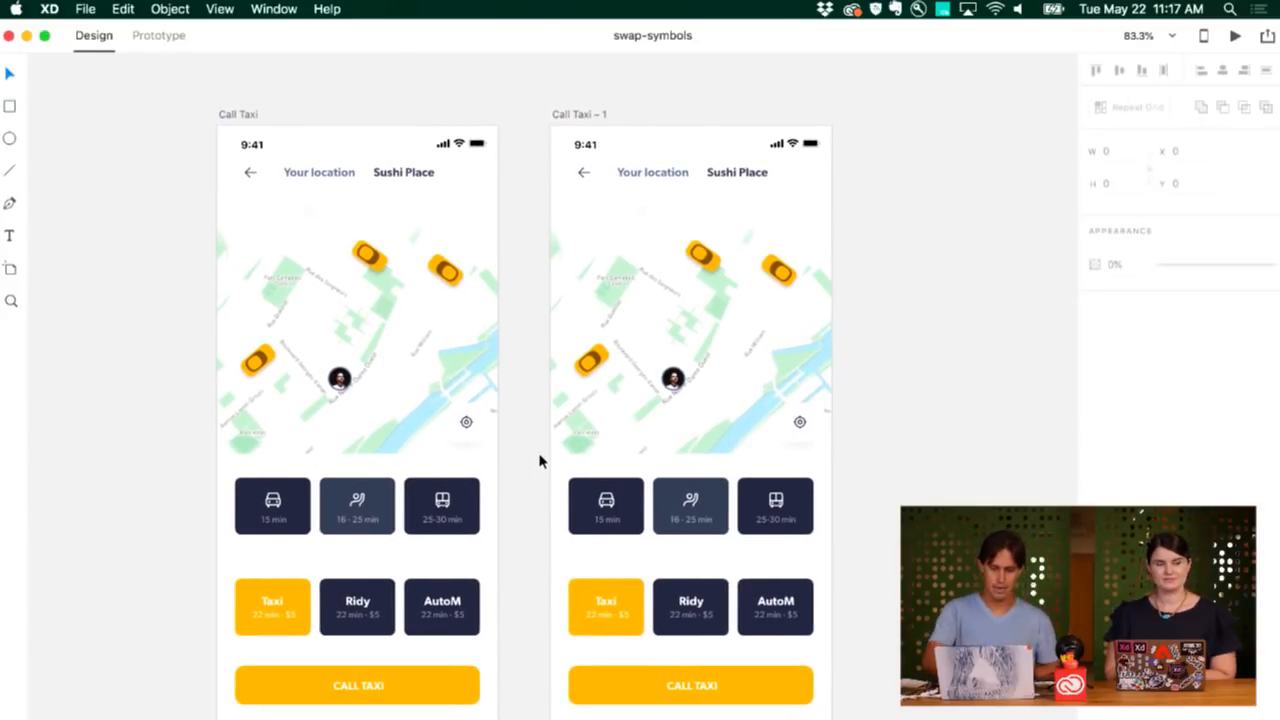
scroll(540, 459, "down", 3)
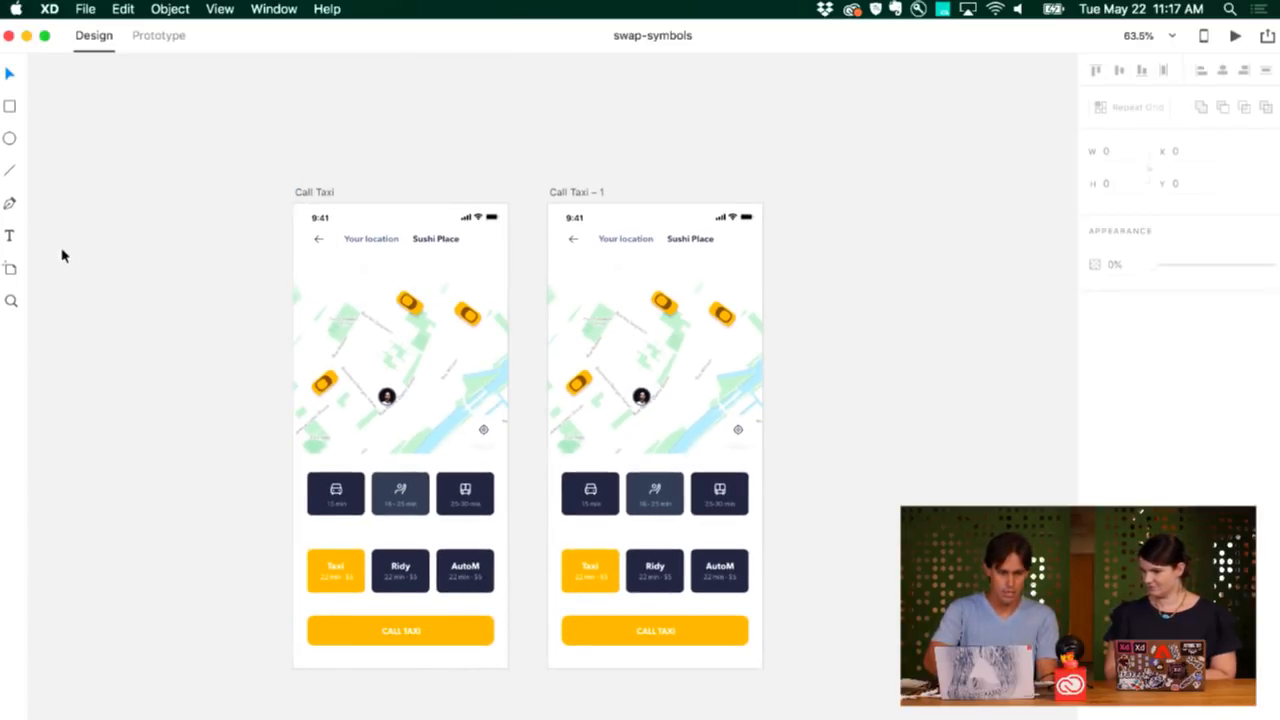
left_click(10, 268)
left_click(1142, 117)
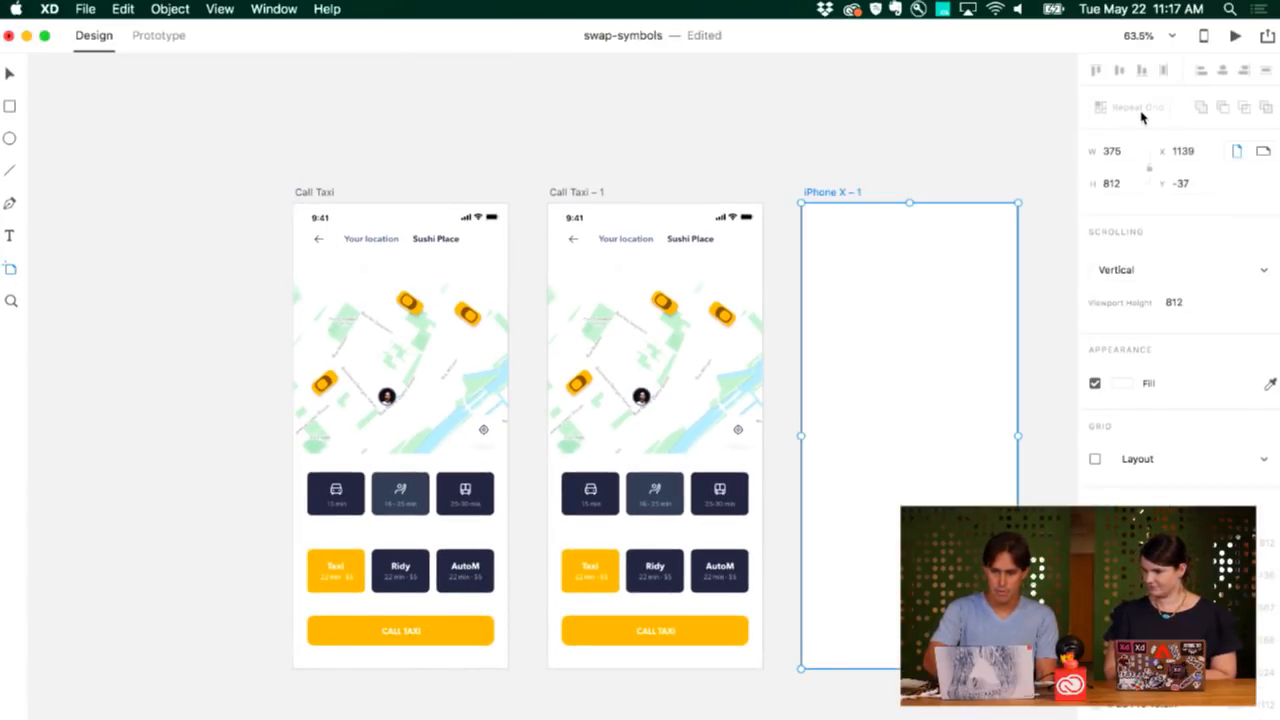
scroll(994, 238, "down", 6)
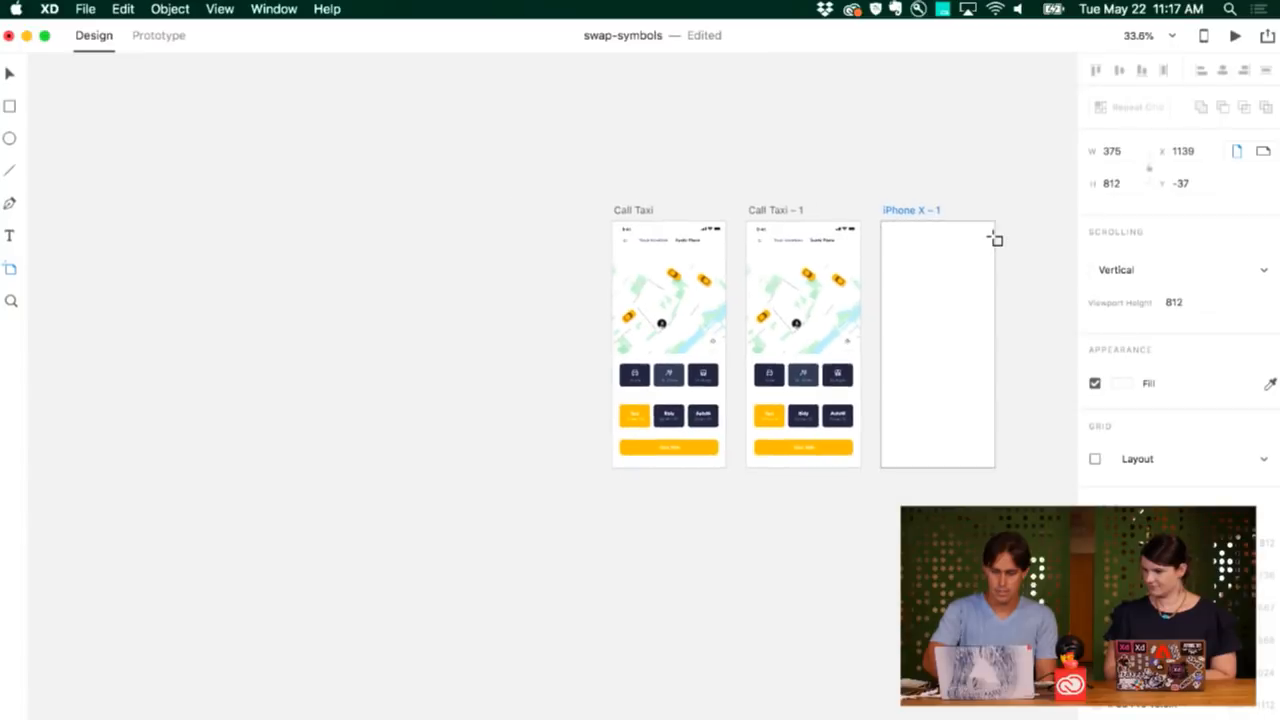
scroll(994, 238, "right", 5)
left_click(848, 243)
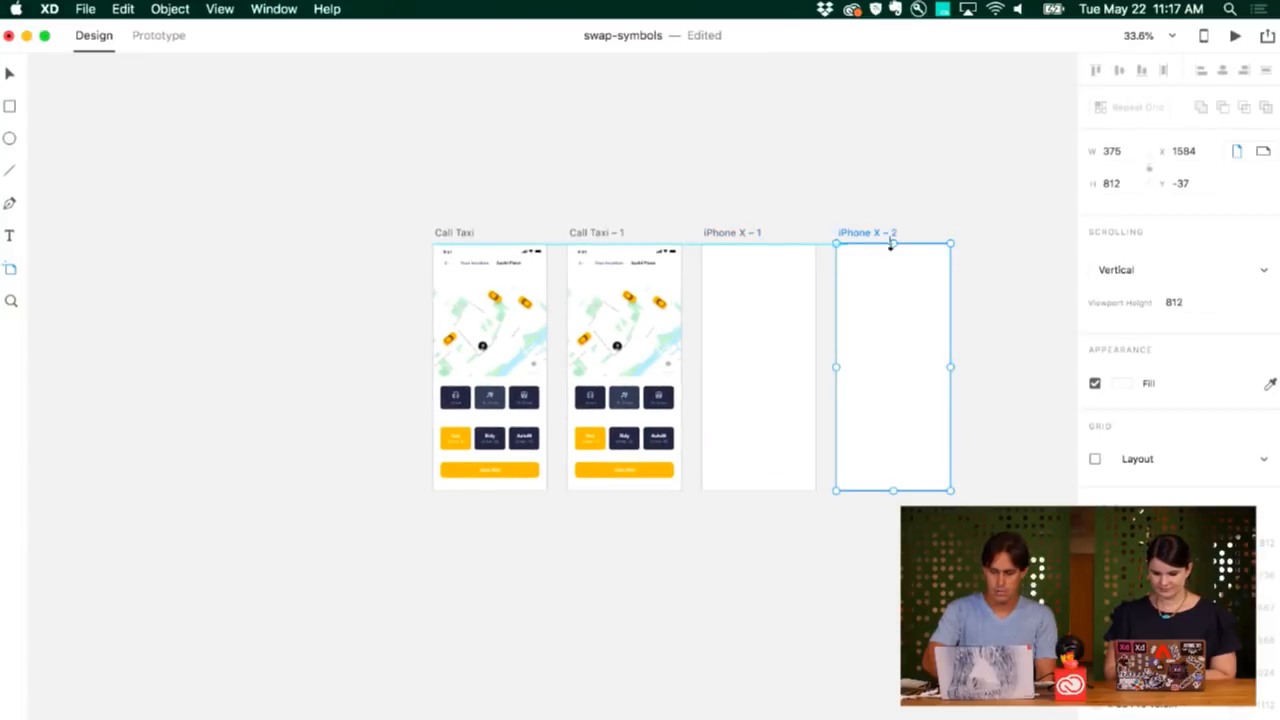
left_click(968, 243)
scroll(967, 243, "right", 5)
scroll(811, 291, "left", 3)
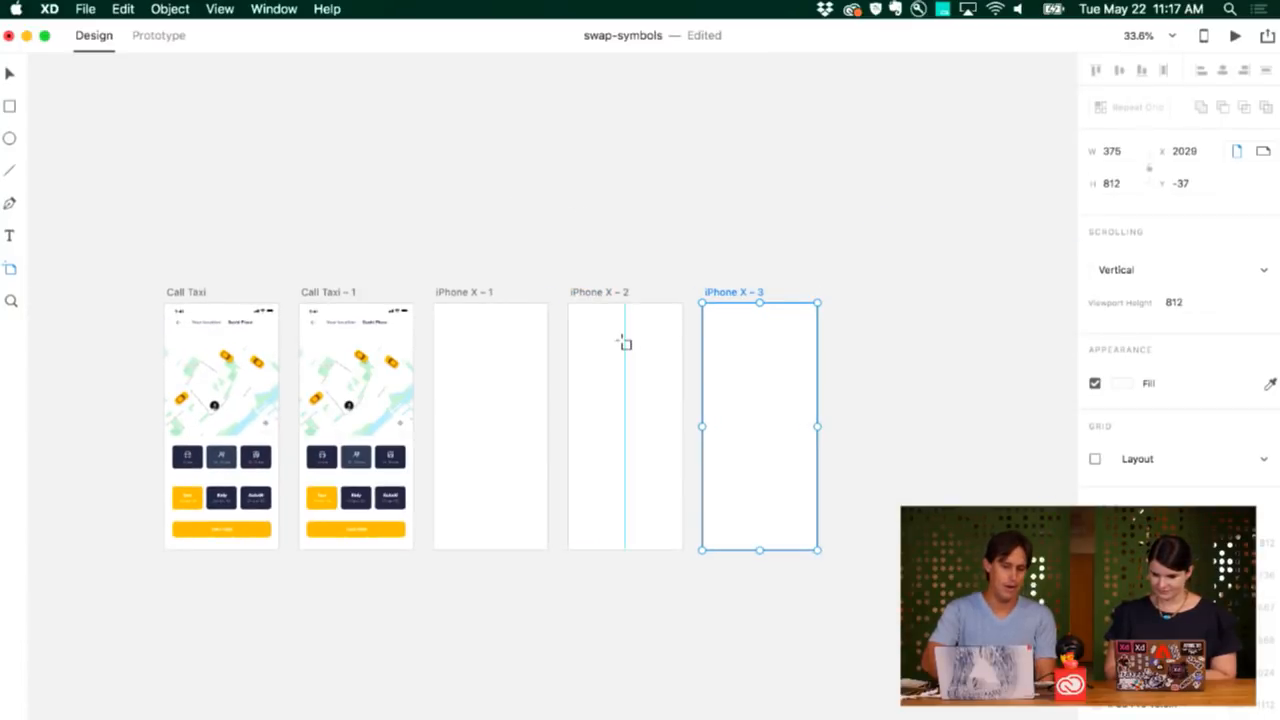
scroll(623, 342, "up", 3)
scroll(623, 343, "up", 2)
Return to the Select tool and select the header group of Call Taxi – 1.
key("v")
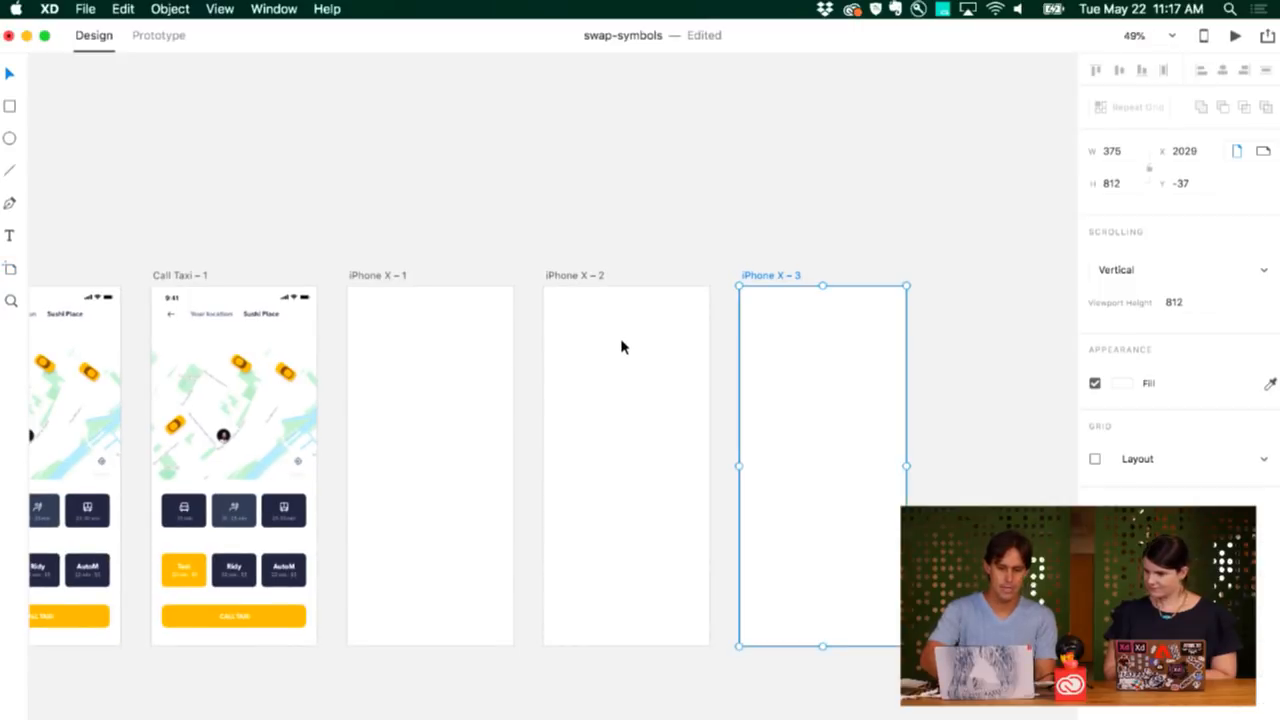
scroll(620, 338, "left", 3)
left_click(321, 341)
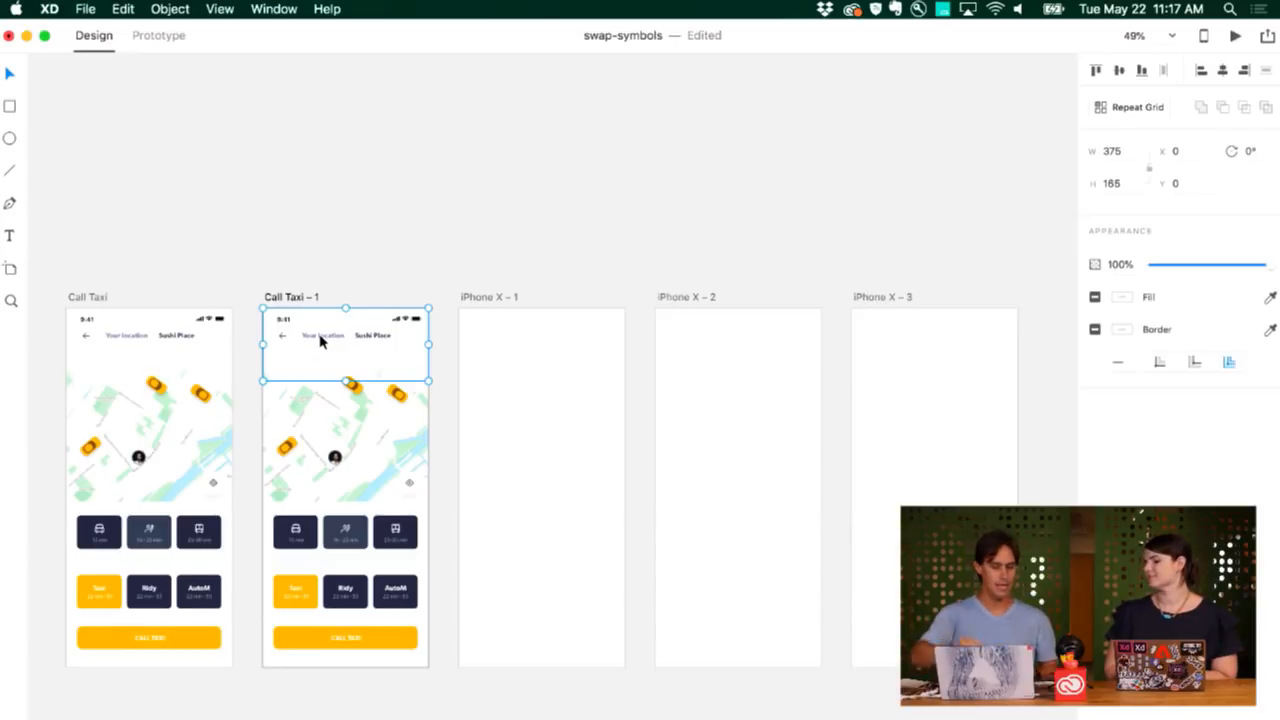
Copy the Call Taxi – 1 header group and paste it onto all three iPhone X artboards.
right_click(380, 332)
left_click(400, 349)
left_click_drag(453, 272, 1031, 674)
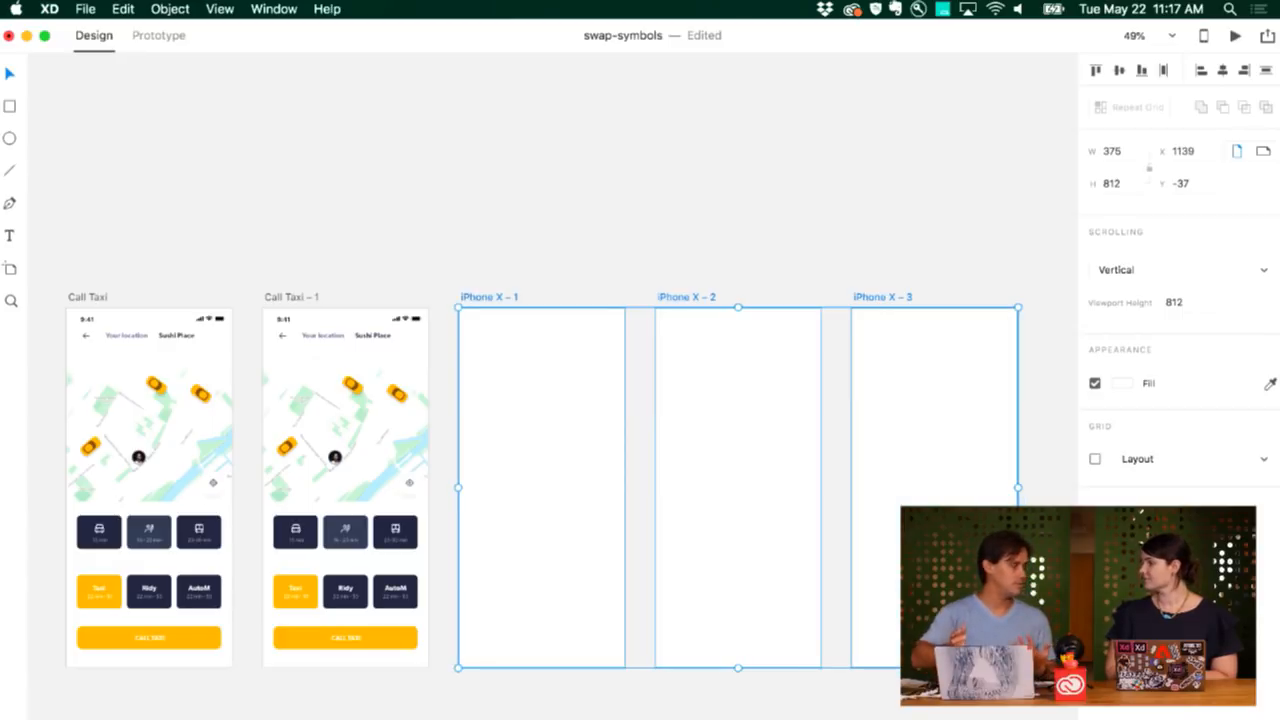
key("super+v")
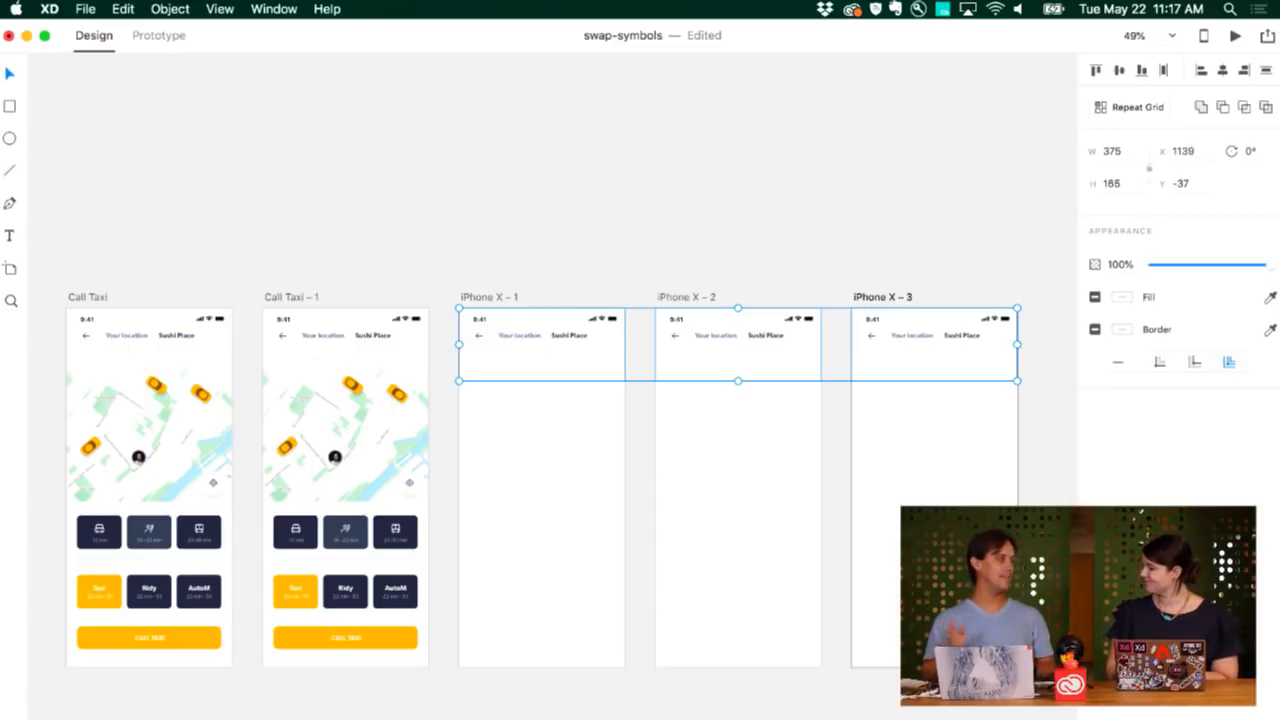
key("Escape")
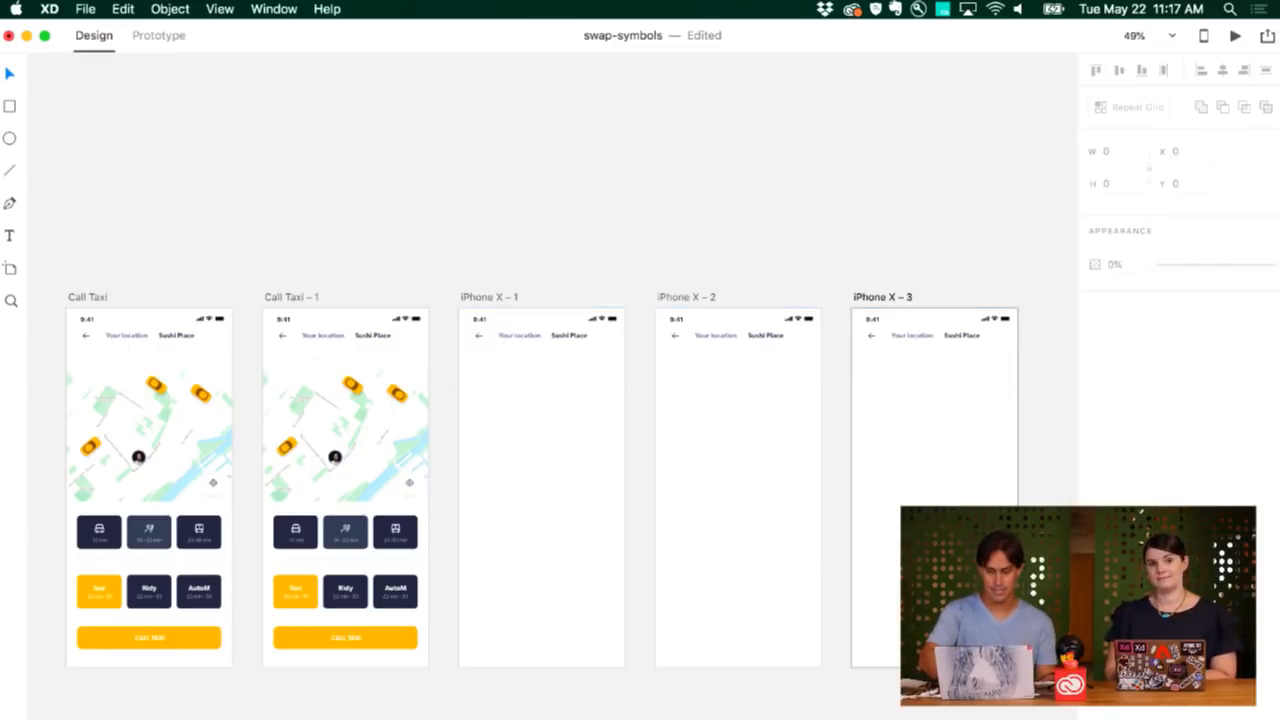
scroll(550, 507, "up", 5)
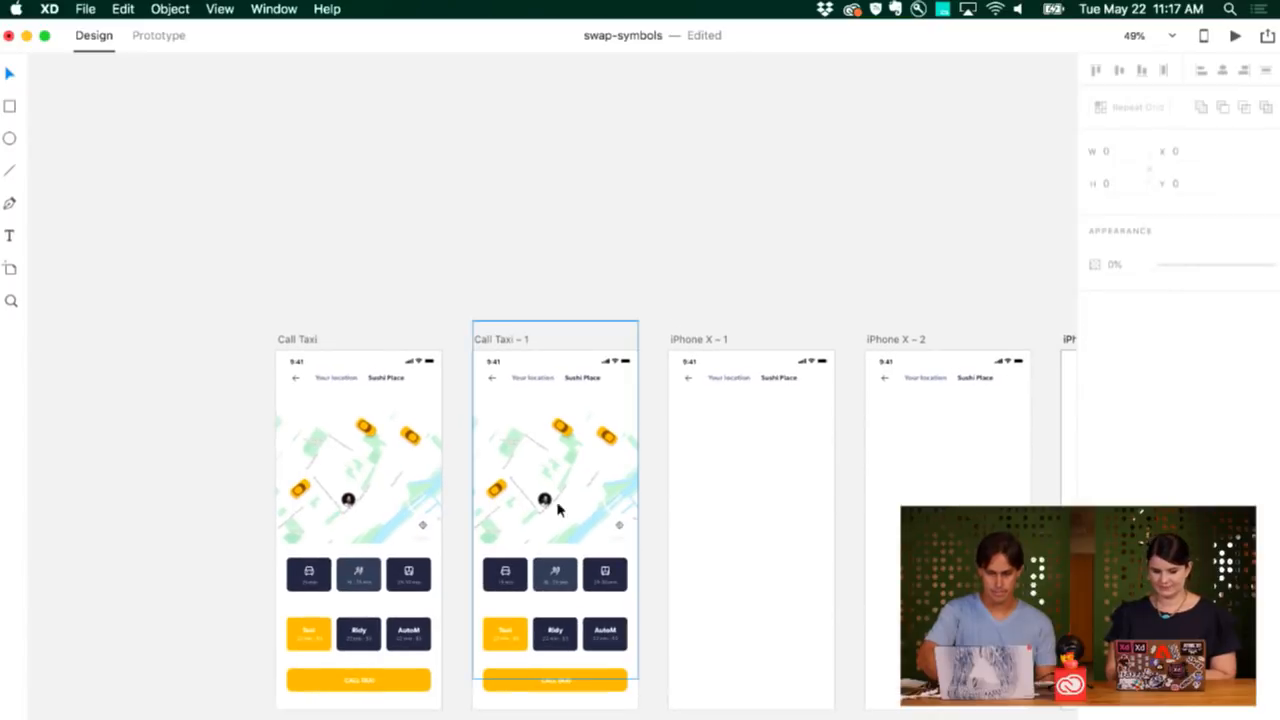
scroll(548, 494, "left", 3)
scroll(548, 494, "down", 2)
scroll(548, 492, "up", 2)
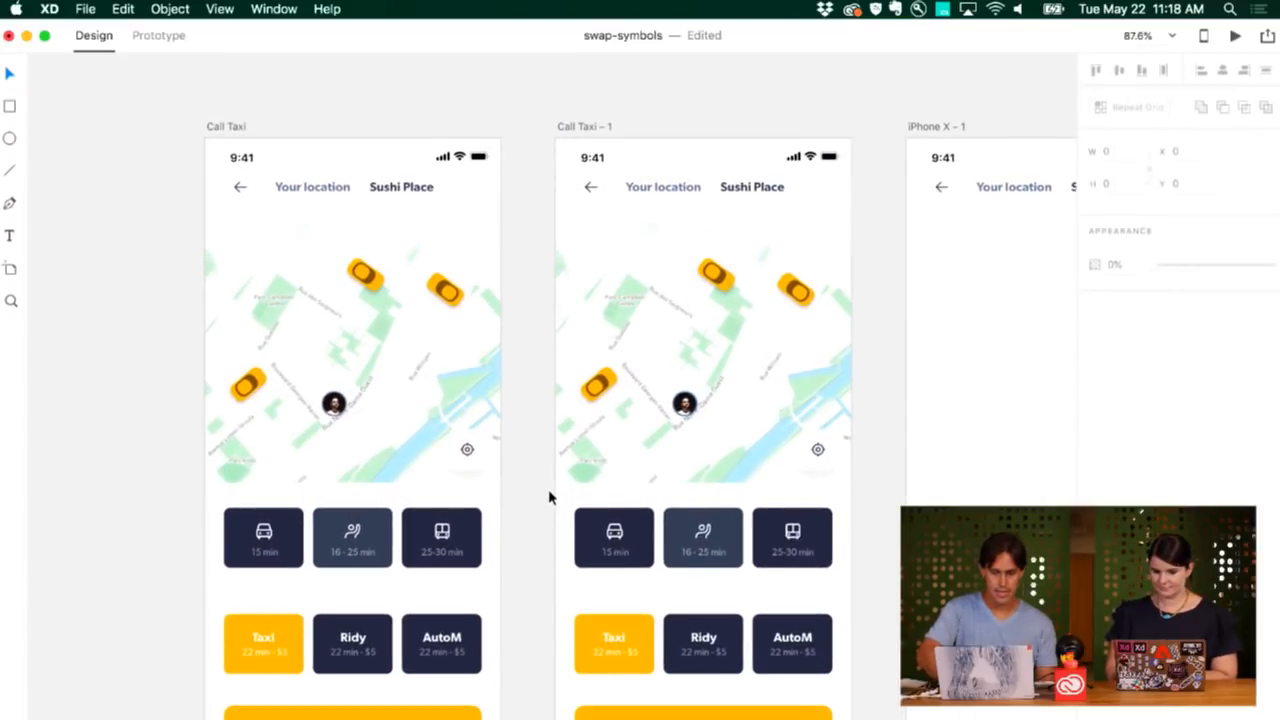
scroll(549, 492, "left", 2)
scroll(549, 492, "down", 1)
scroll(549, 497, "left", 1)
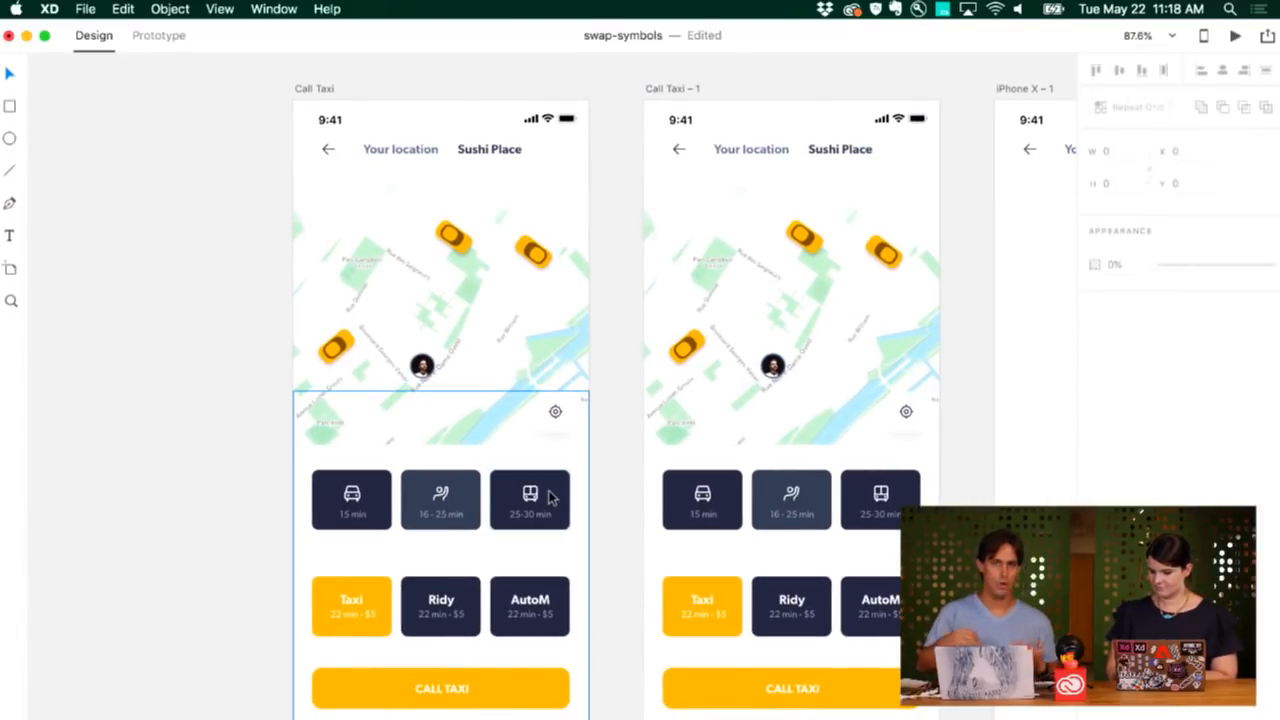
scroll(549, 497, "up", 1)
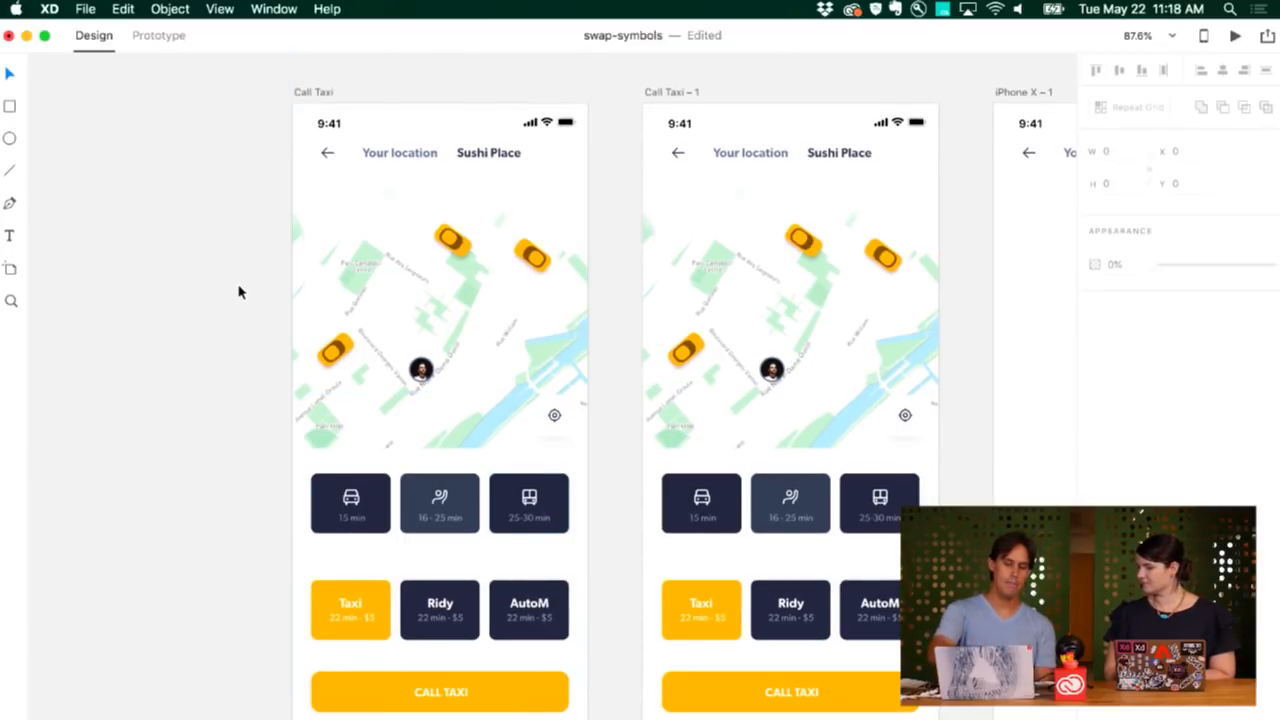
left_click(312, 92)
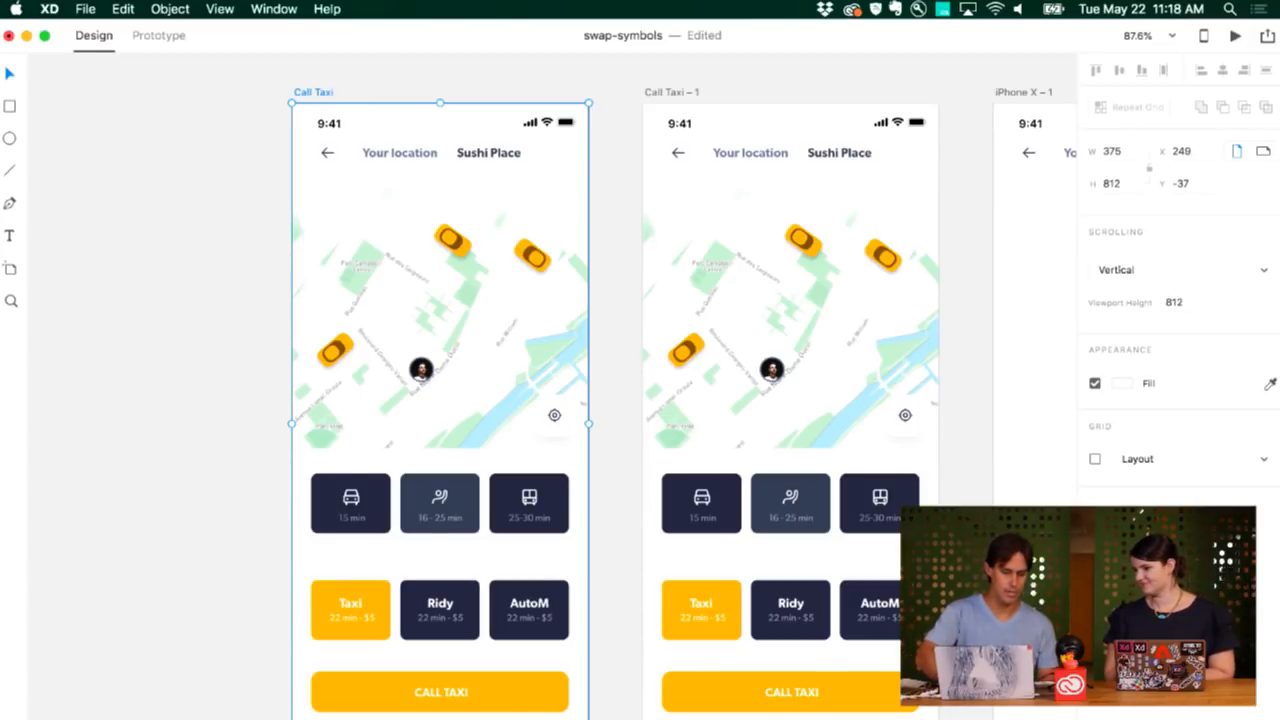
Show the Assets panel with Shift+Cmd+Y, resizing the window to reveal its lower edge.
key("super+shift+y")
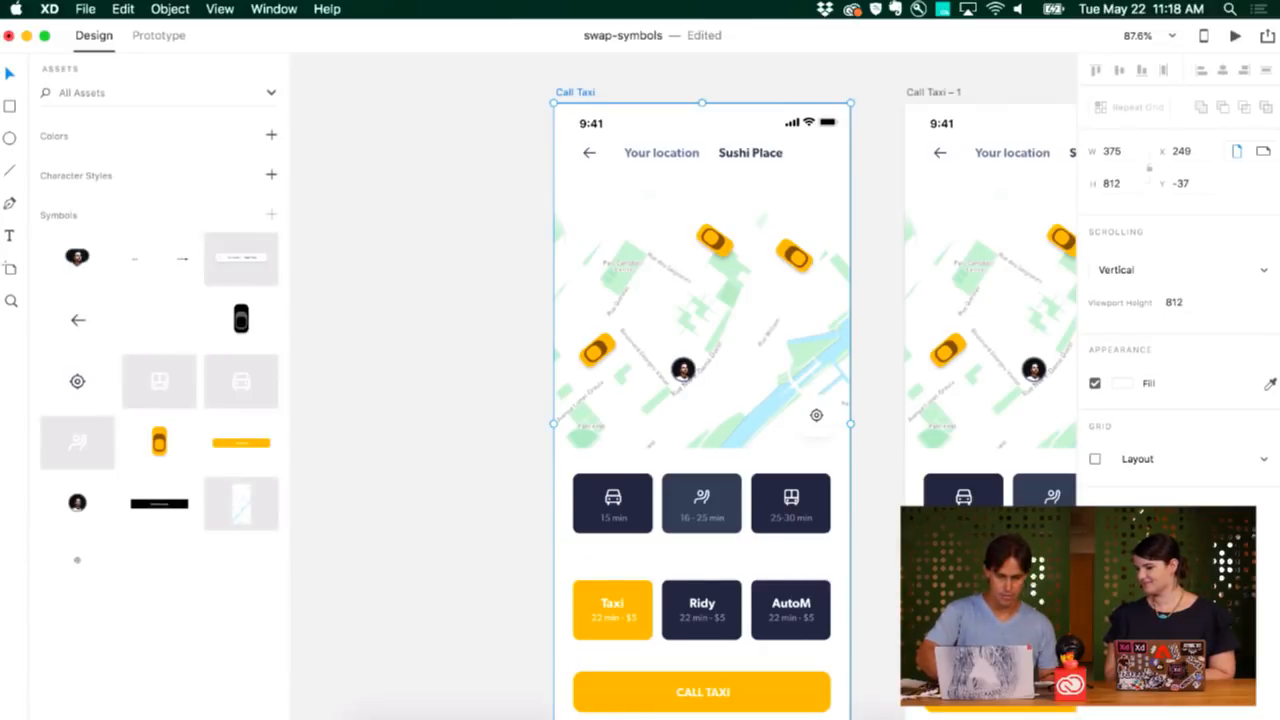
mouse_move(52, 719)
left_mouse_down()
mouse_move(52, 693)
mouse_move(52, 710)
left_mouse_up()
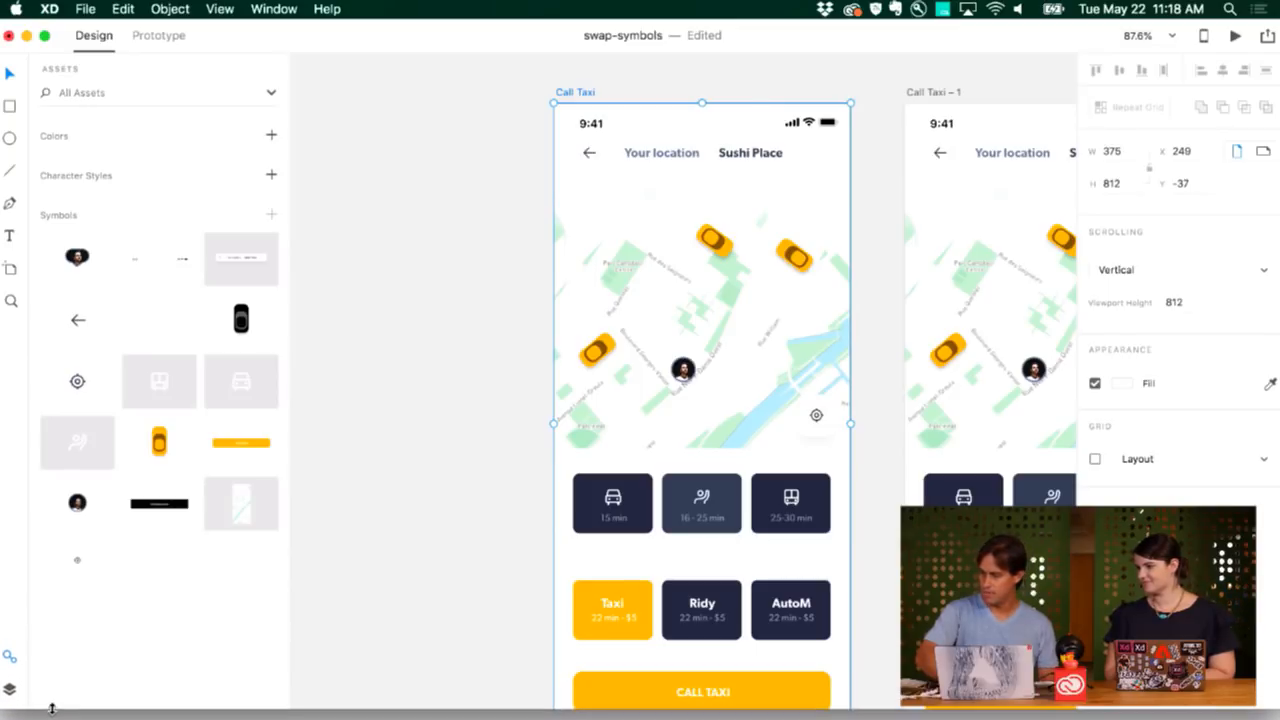
left_click(10, 656)
left_click(10, 656)
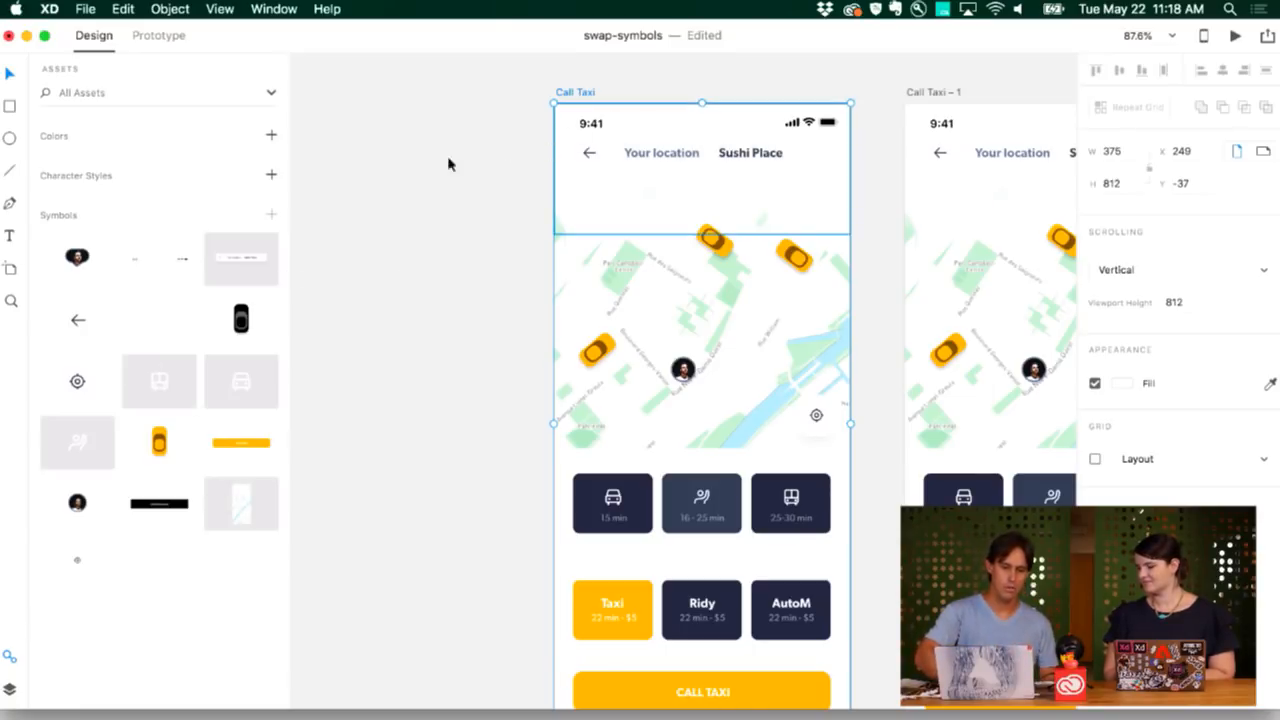
Add the document's Gibson character styles and its colours to Assets.
left_click(272, 176)
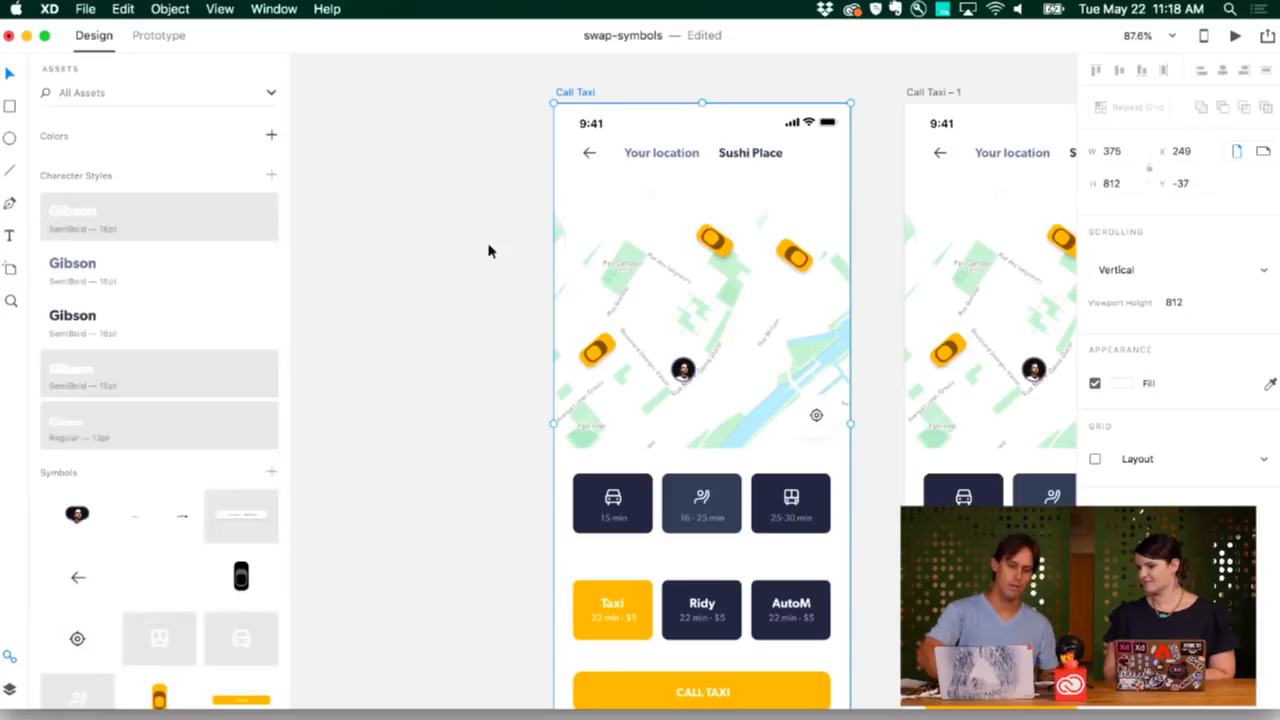
left_click(271, 135)
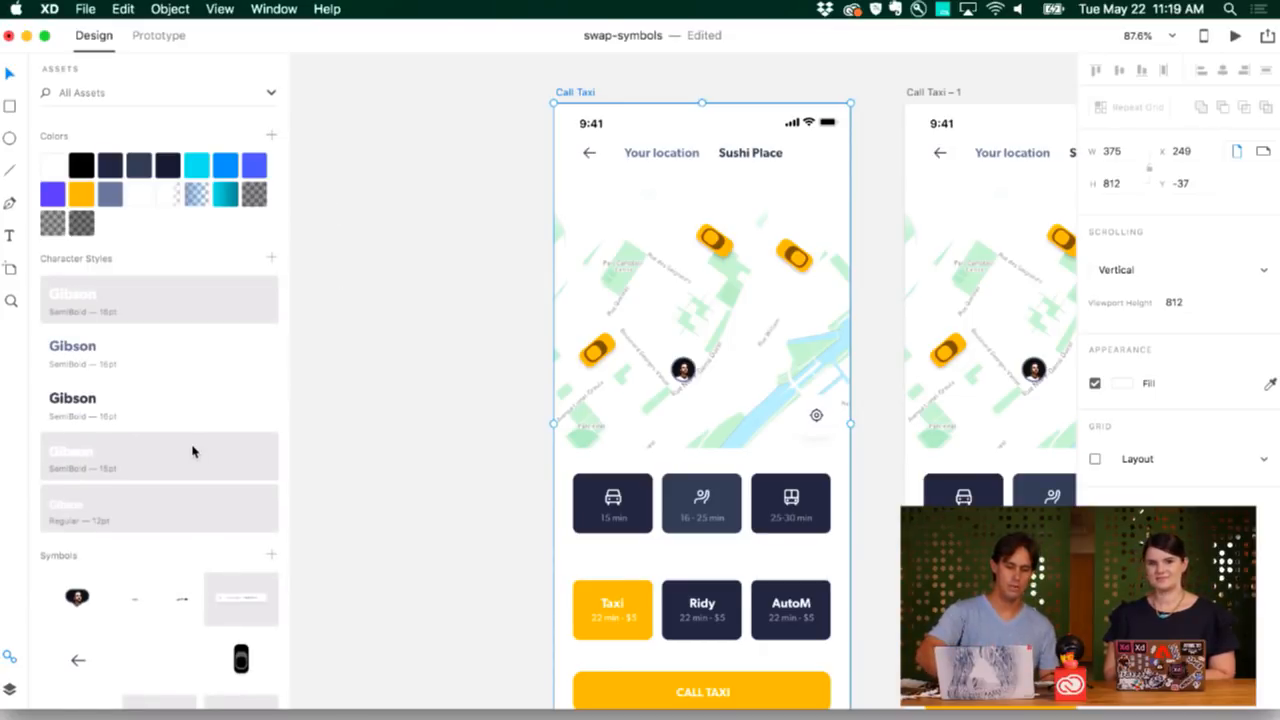
scroll(194, 449, "down", 5)
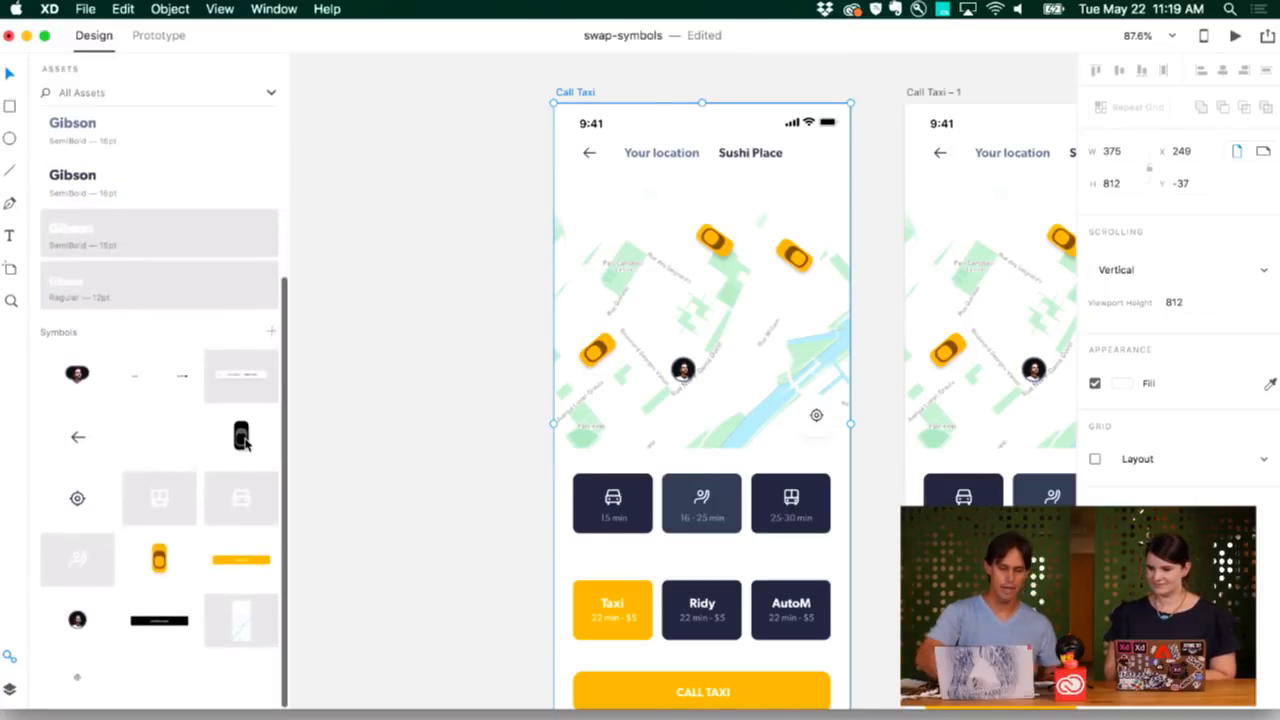
Place a car symbol instance beside the Call Taxi artboard, then delete it.
left_click_drag(243, 443, 335, 422)
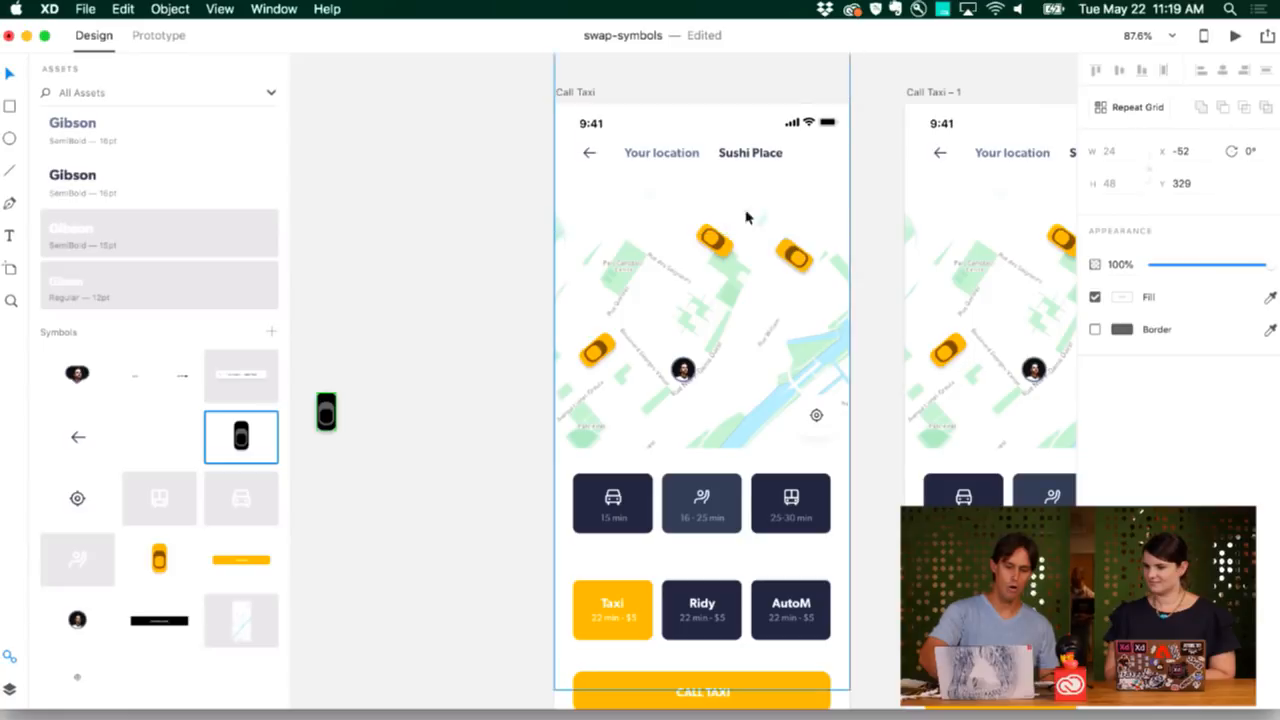
left_click(366, 457)
left_click_drag(366, 457, 325, 400)
key("Delete")
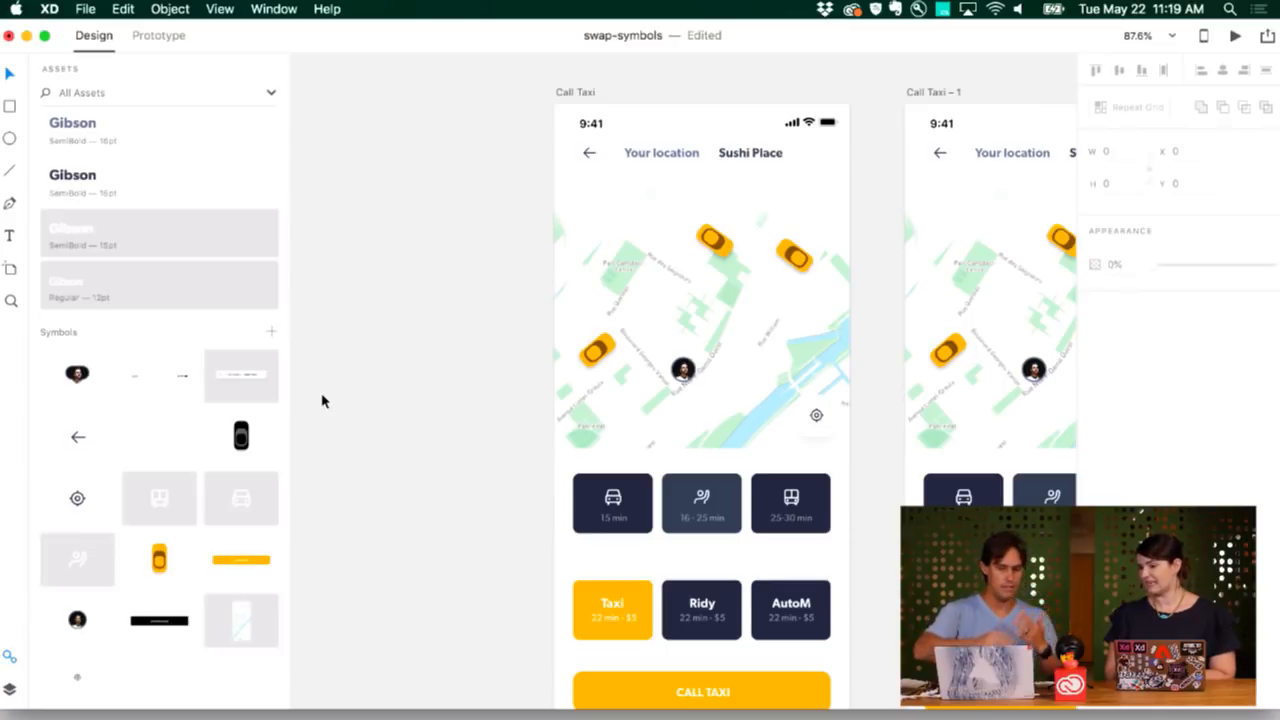
Drag the black car symbol onto a yellow taxi, swapping all map taxis to black cars.
scroll(322, 400, "right", 5)
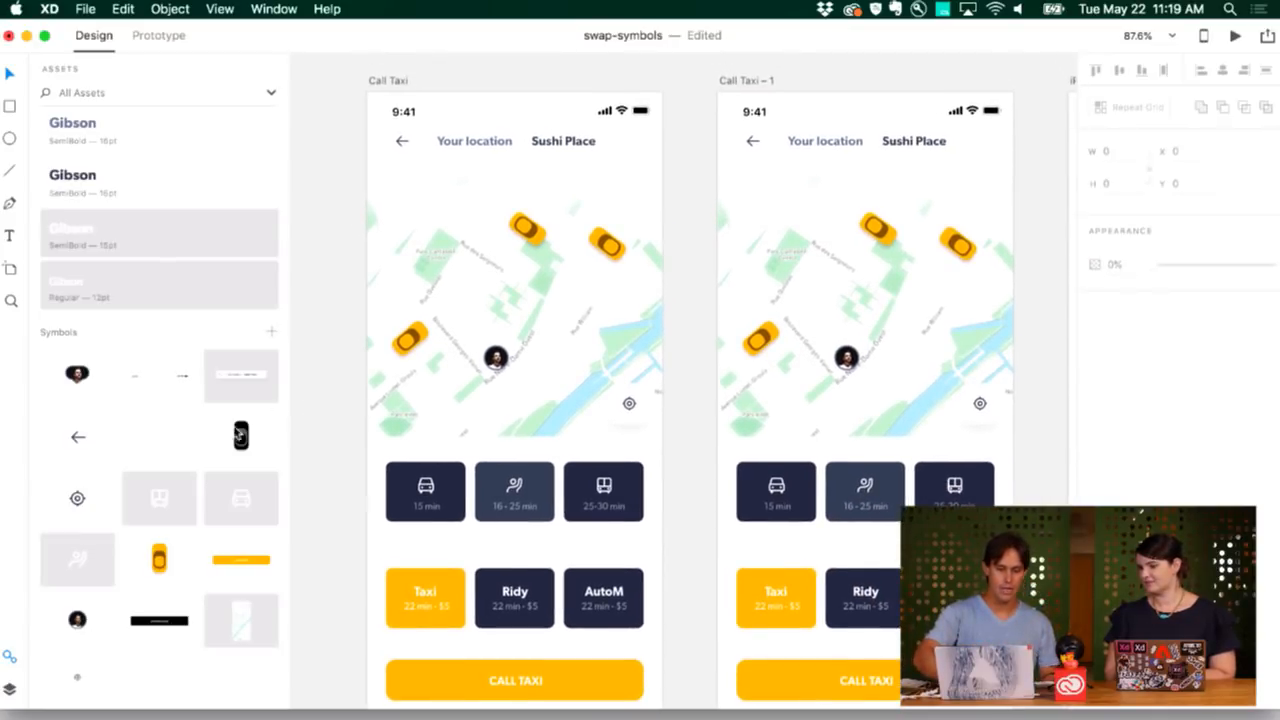
left_click(240, 436)
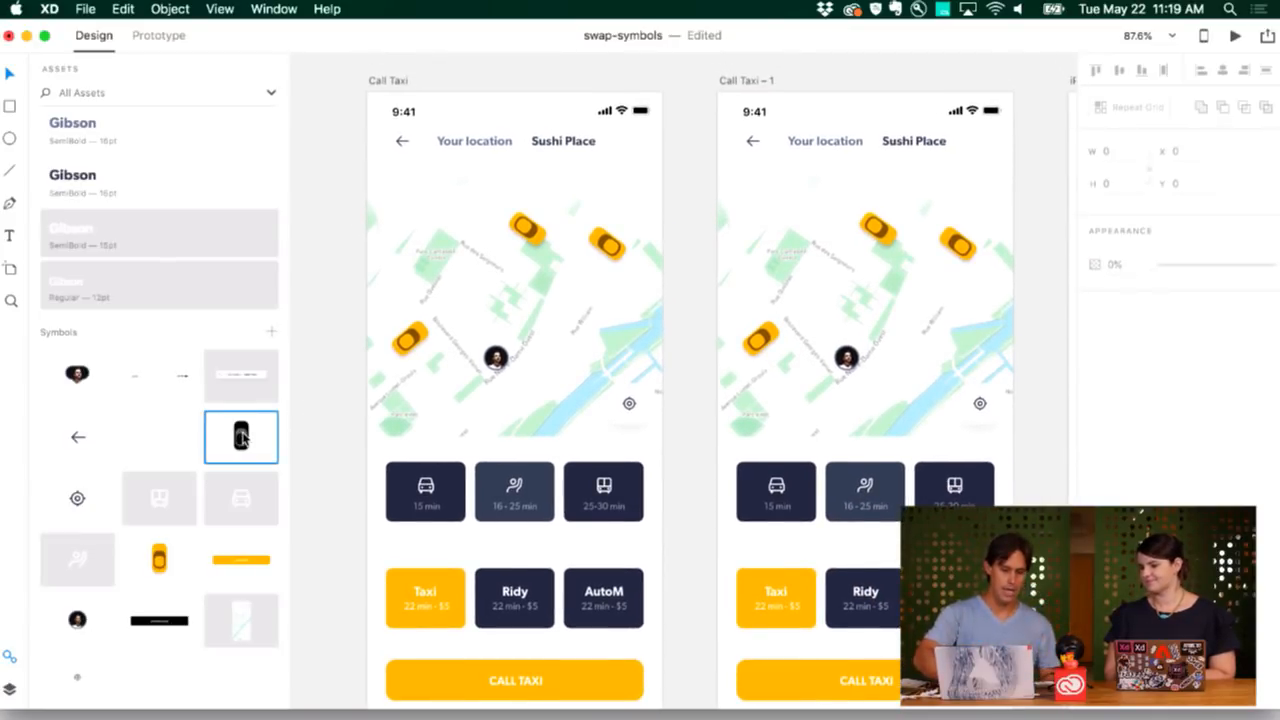
left_click_drag(242, 436, 410, 345)
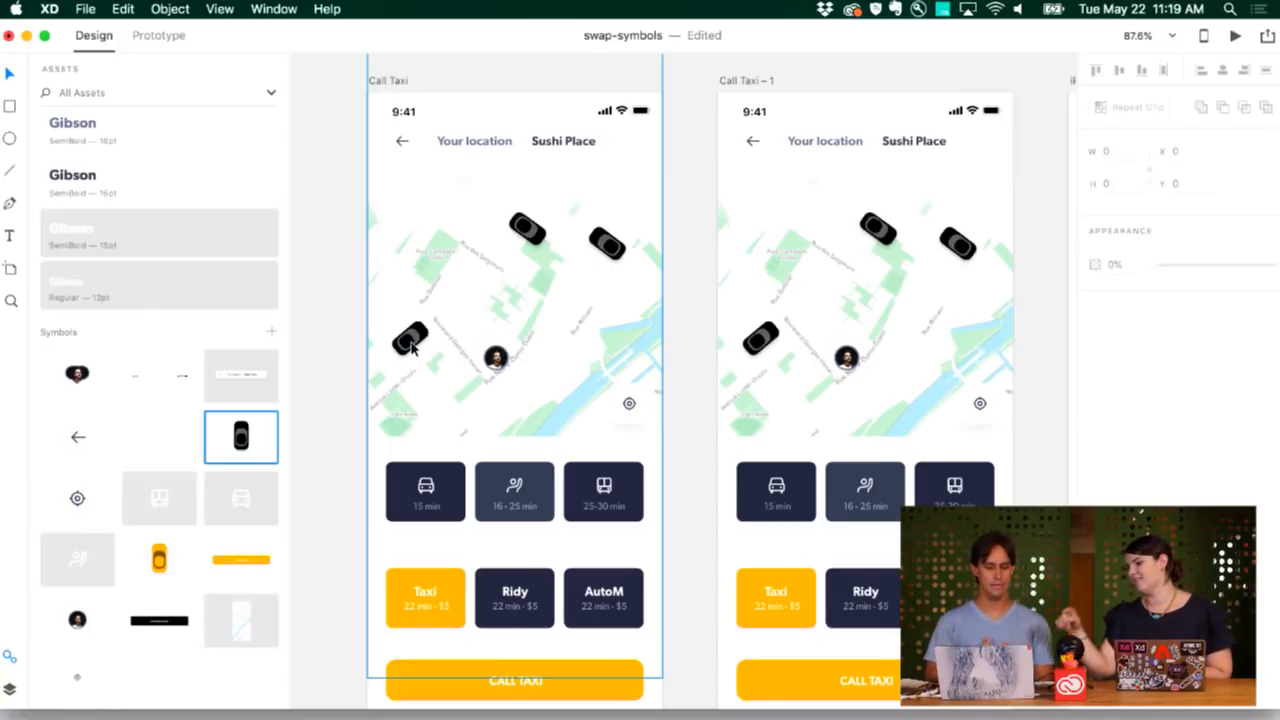
scroll(412, 345, "down", 5)
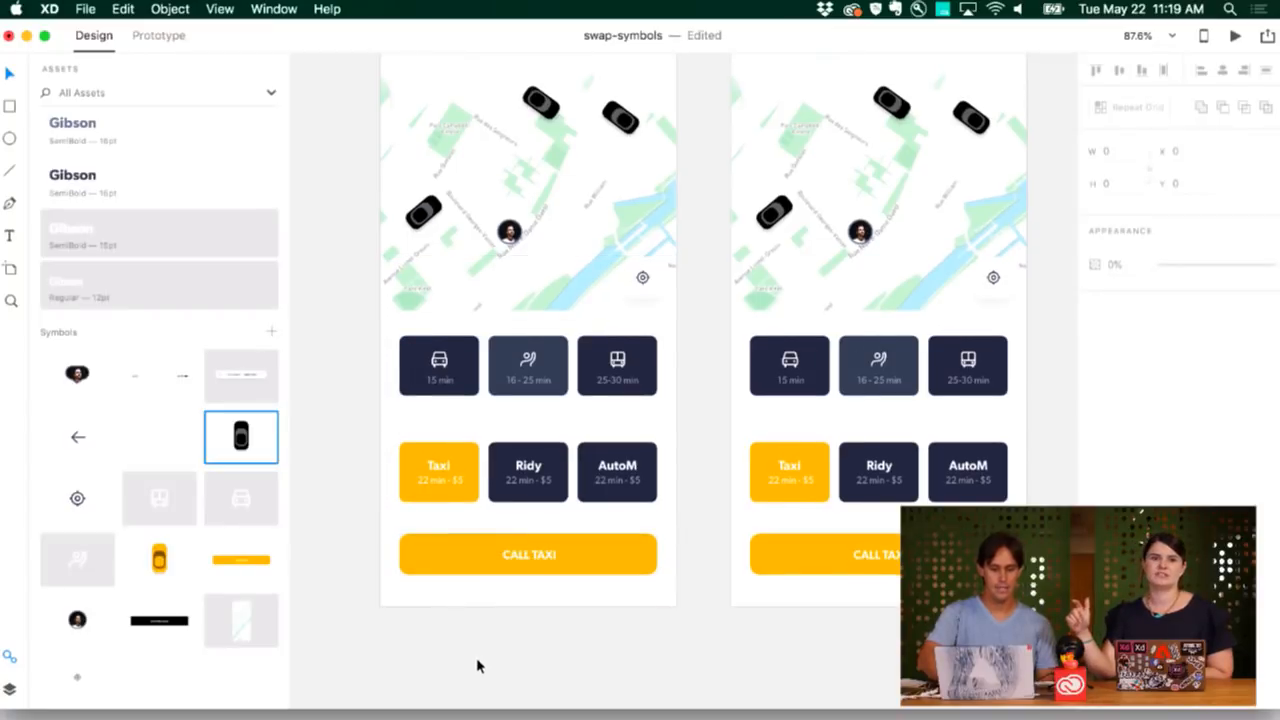
scroll(476, 657, "up", 3)
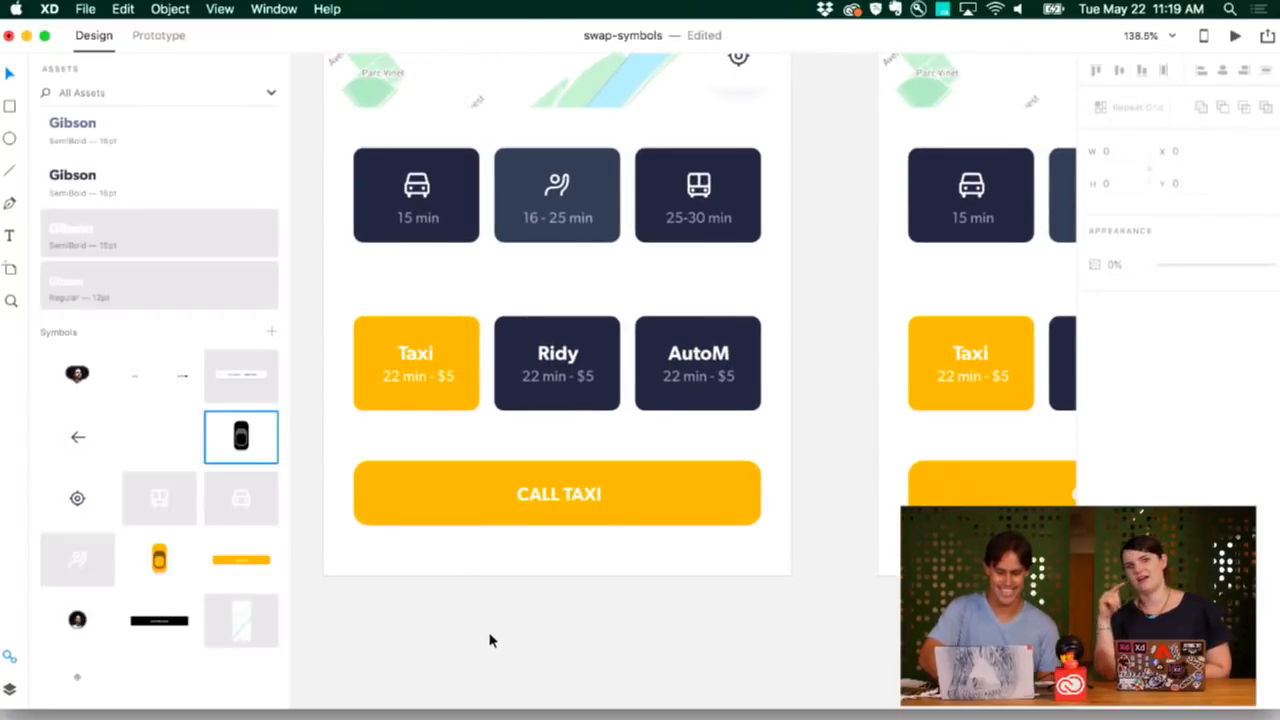
Replace the left screen's CALL TAXI button text with 'DOWNLOAD XD FOR FREE'.
scroll(489, 645, "down", 3)
scroll(489, 640, "right", 2)
scroll(488, 637, "up", 2)
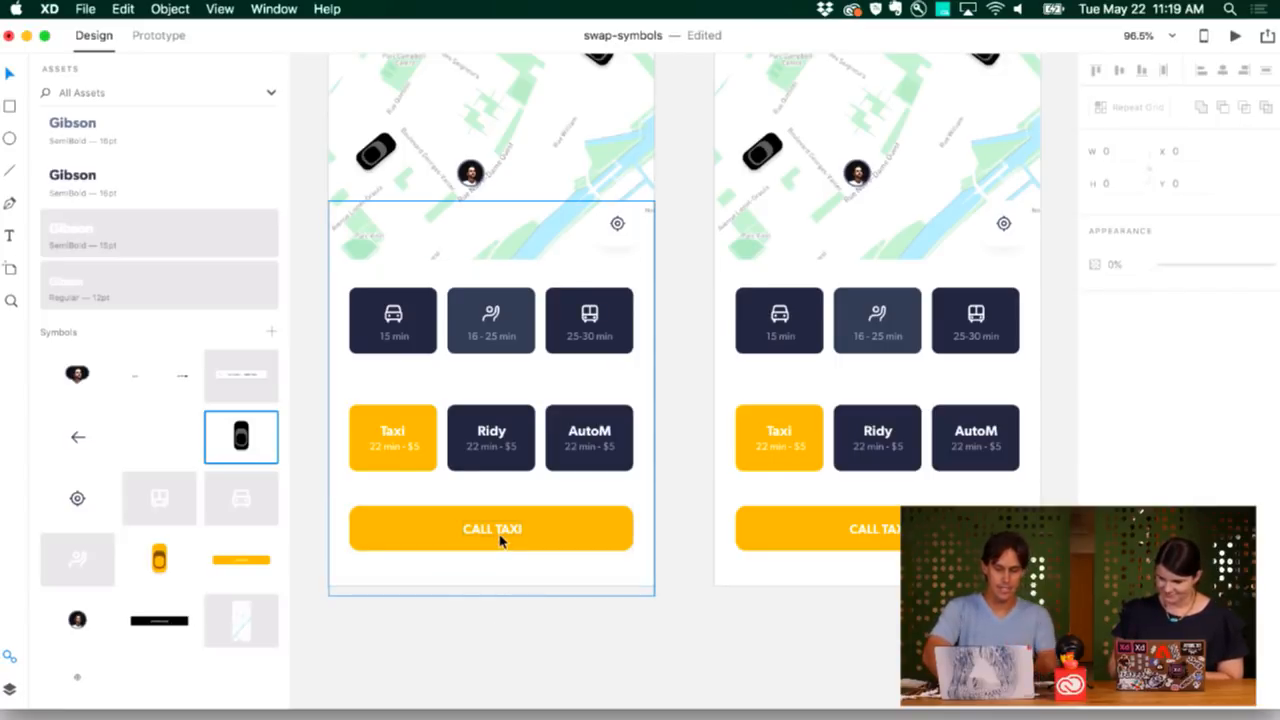
left_click(448, 532)
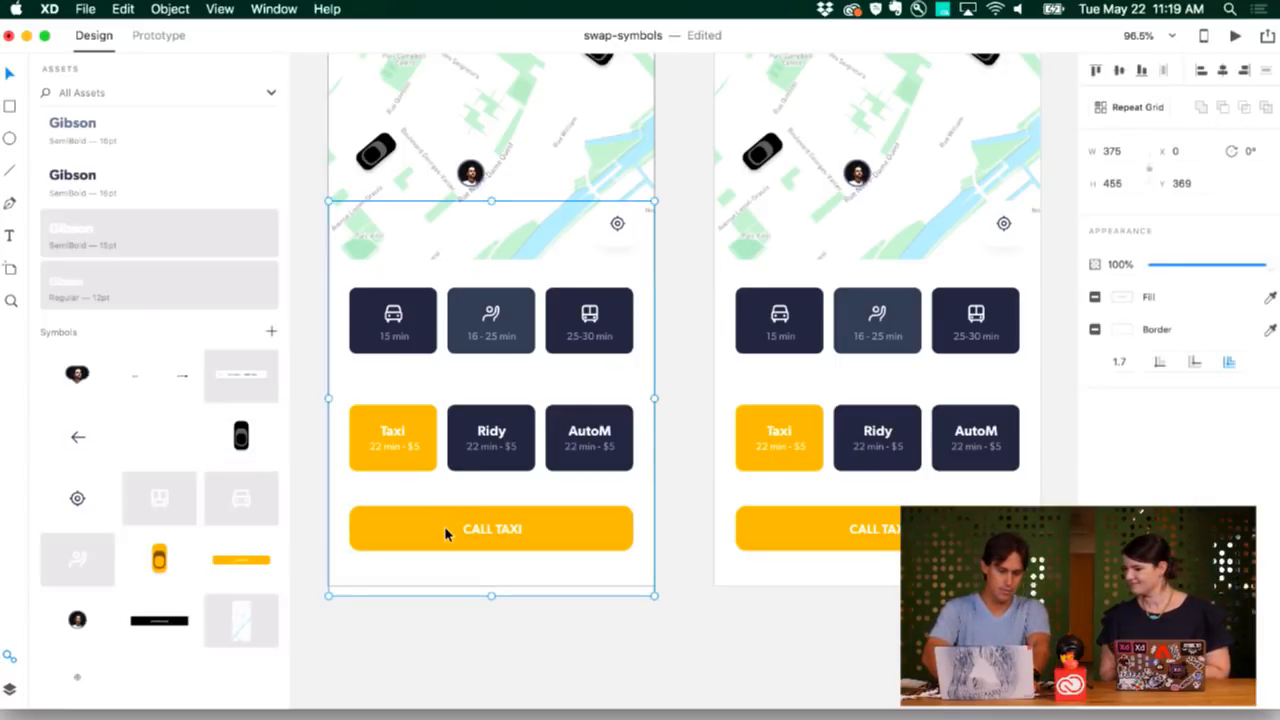
double_click(478, 530)
double_click(478, 528)
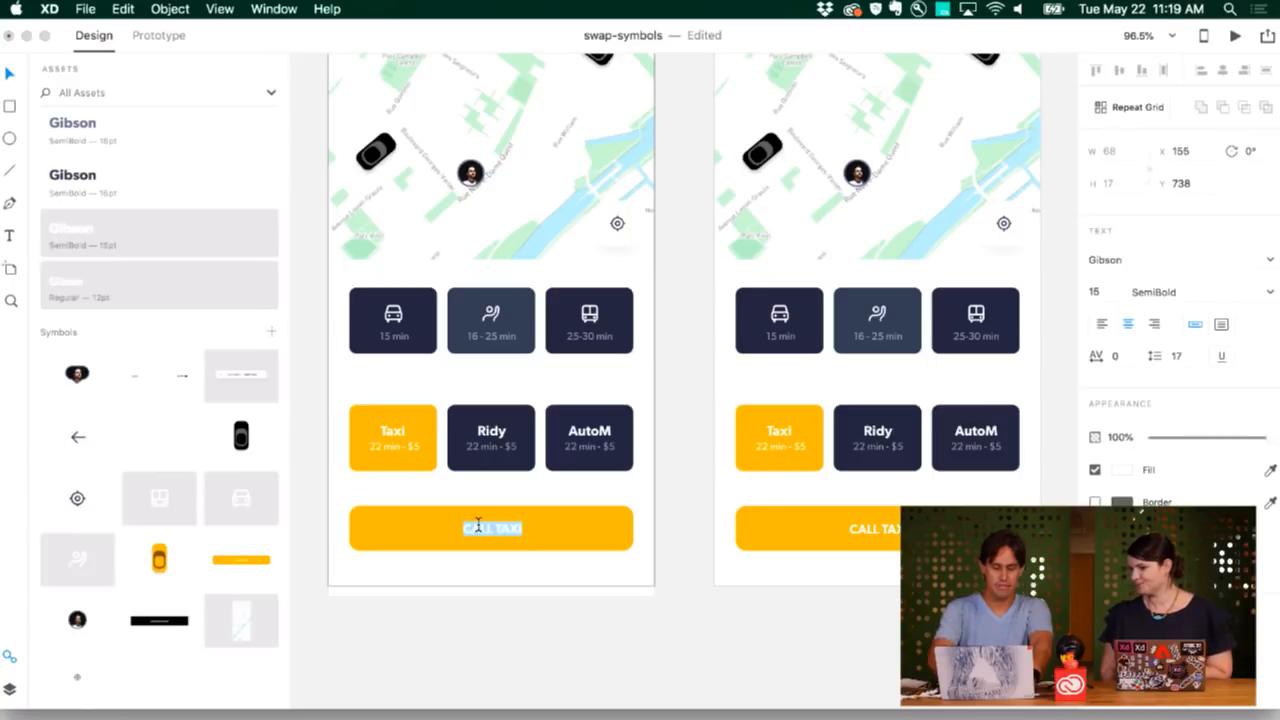
type("DOW")
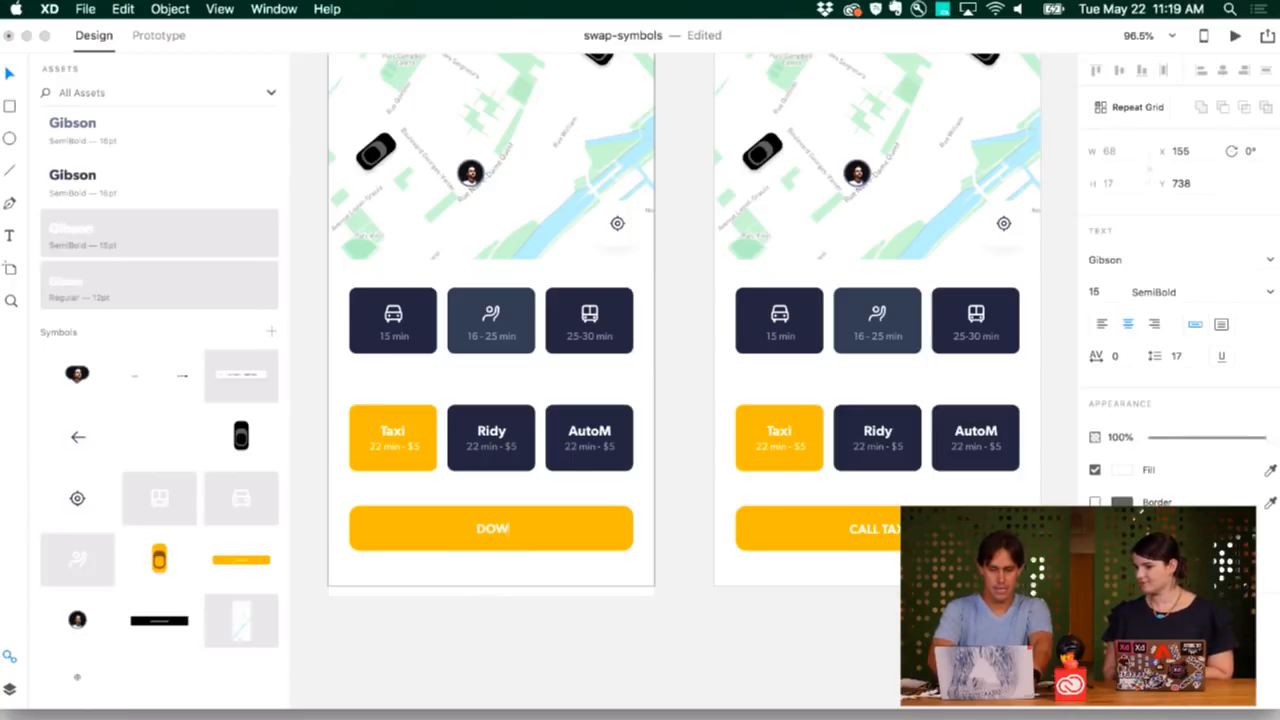
type("NLOAD XD FOR FREE")
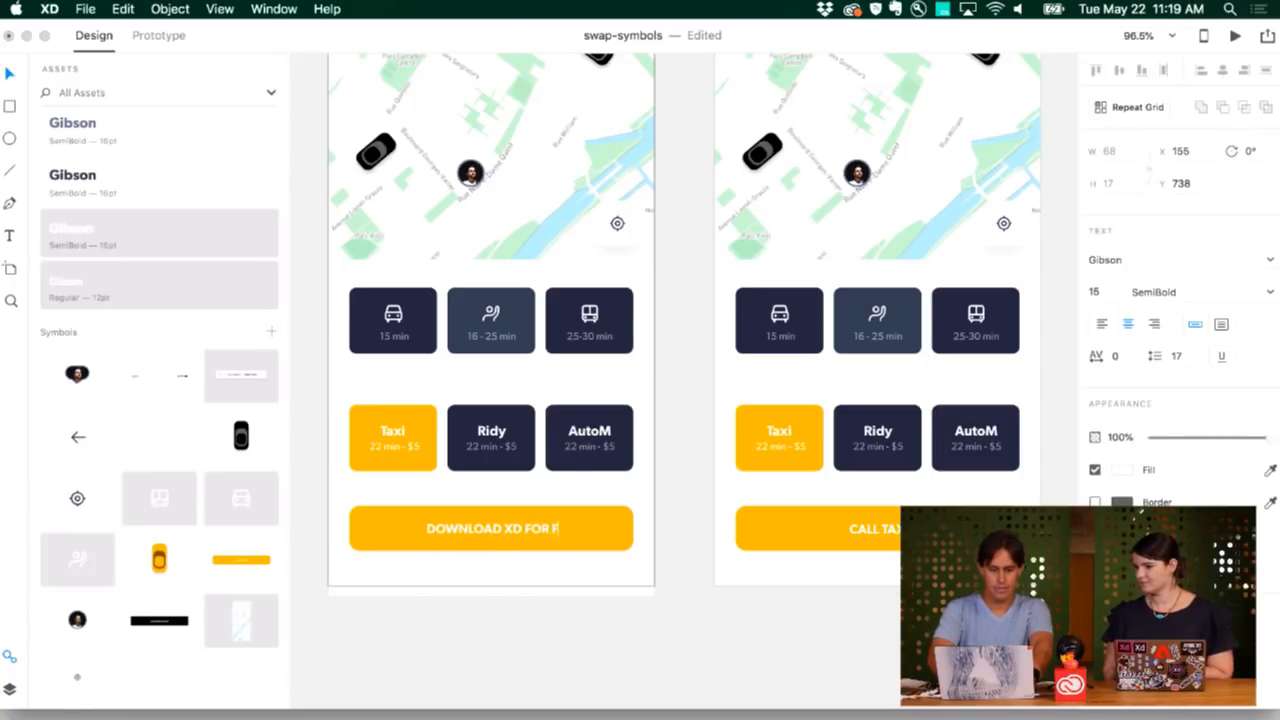
key("Escape")
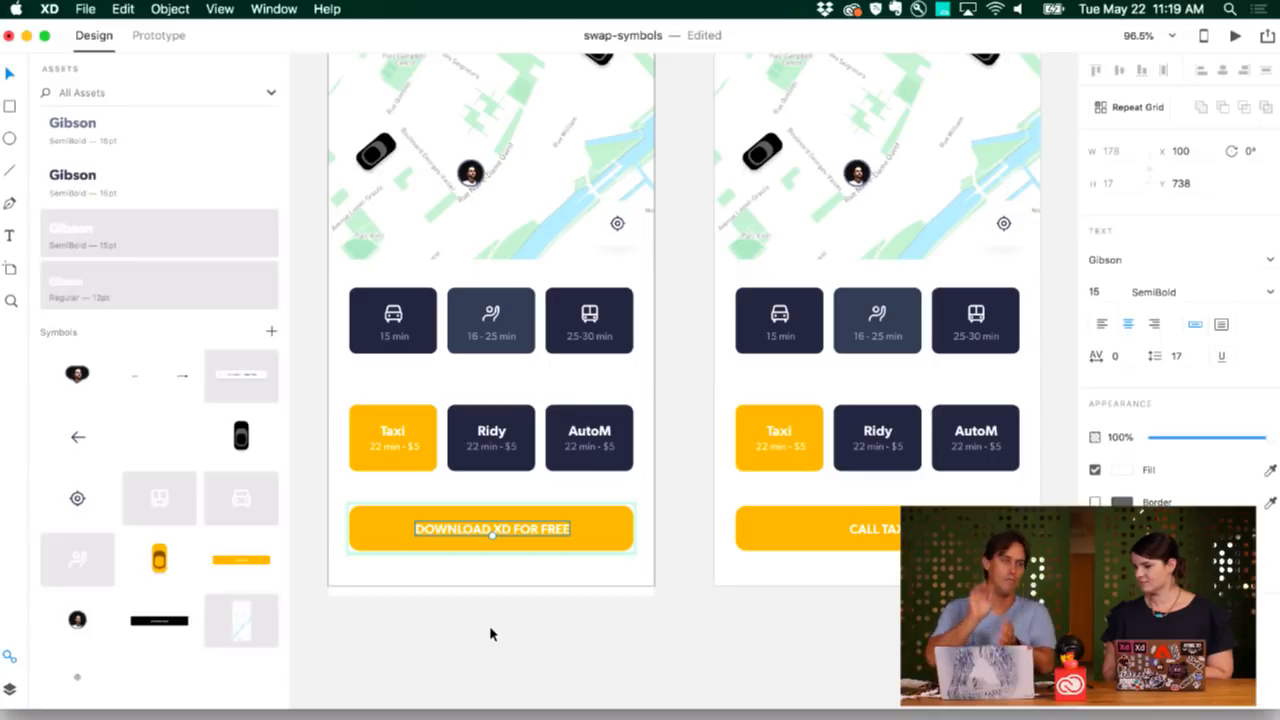
left_click(489, 633)
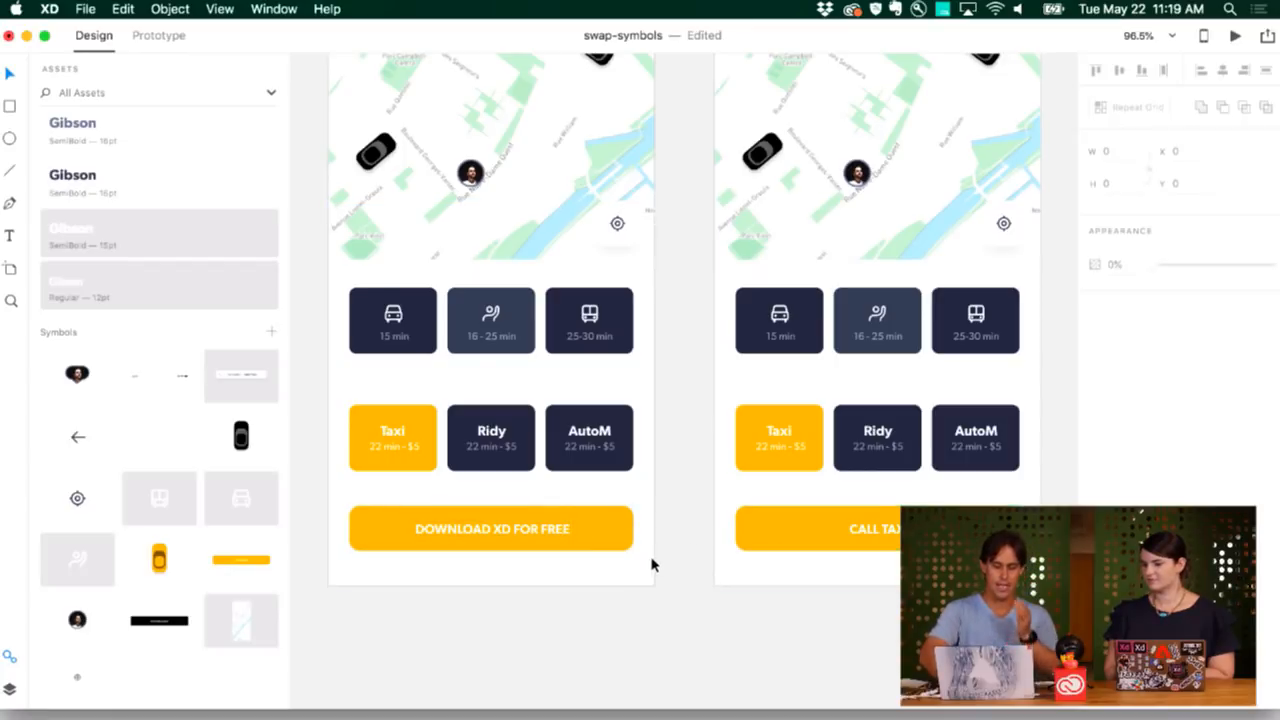
Delete a stray black button instance, then drop the black button symbol onto the yellow button.
left_click_drag(164, 626, 558, 643)
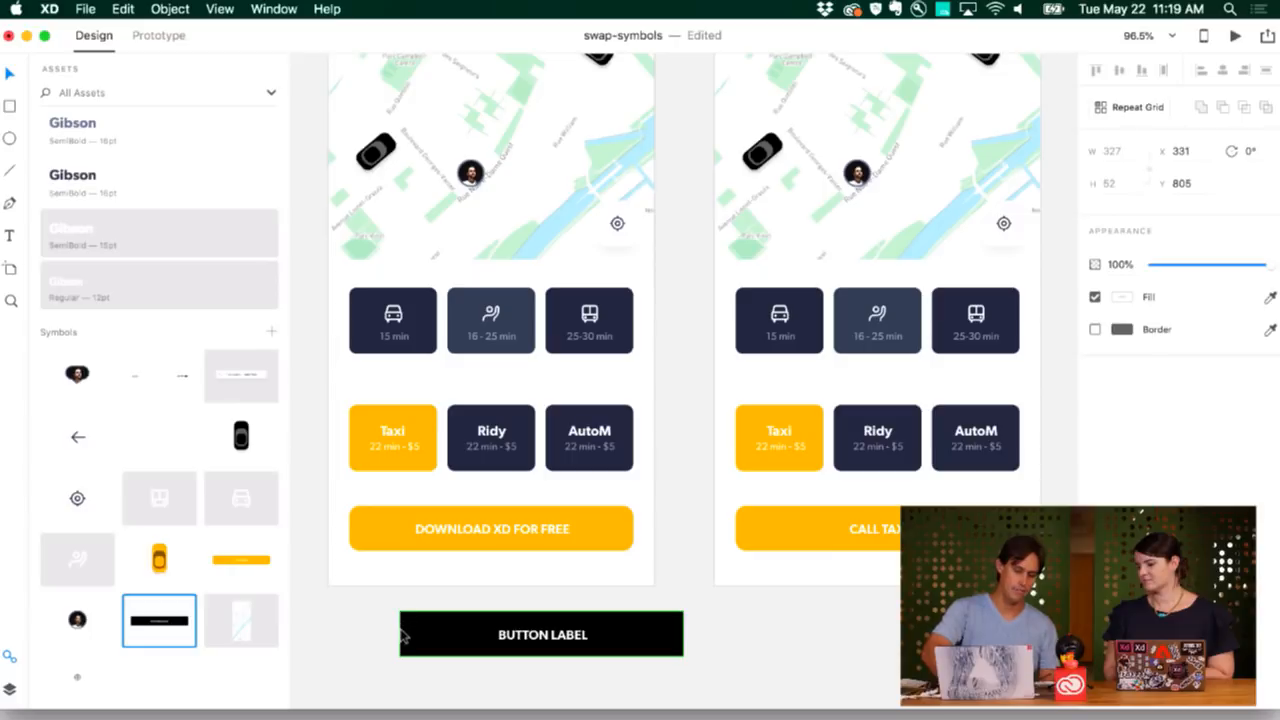
left_click(573, 668)
left_click(566, 652)
key("Delete")
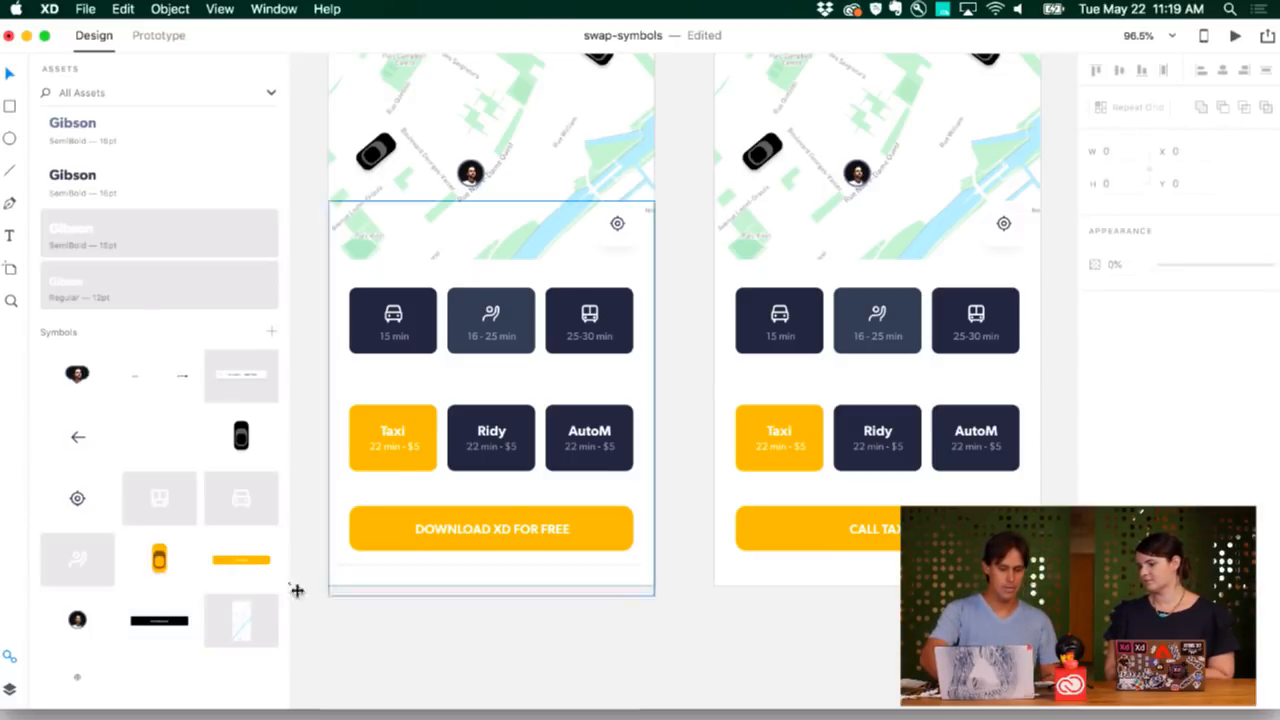
left_click_drag(165, 621, 381, 534)
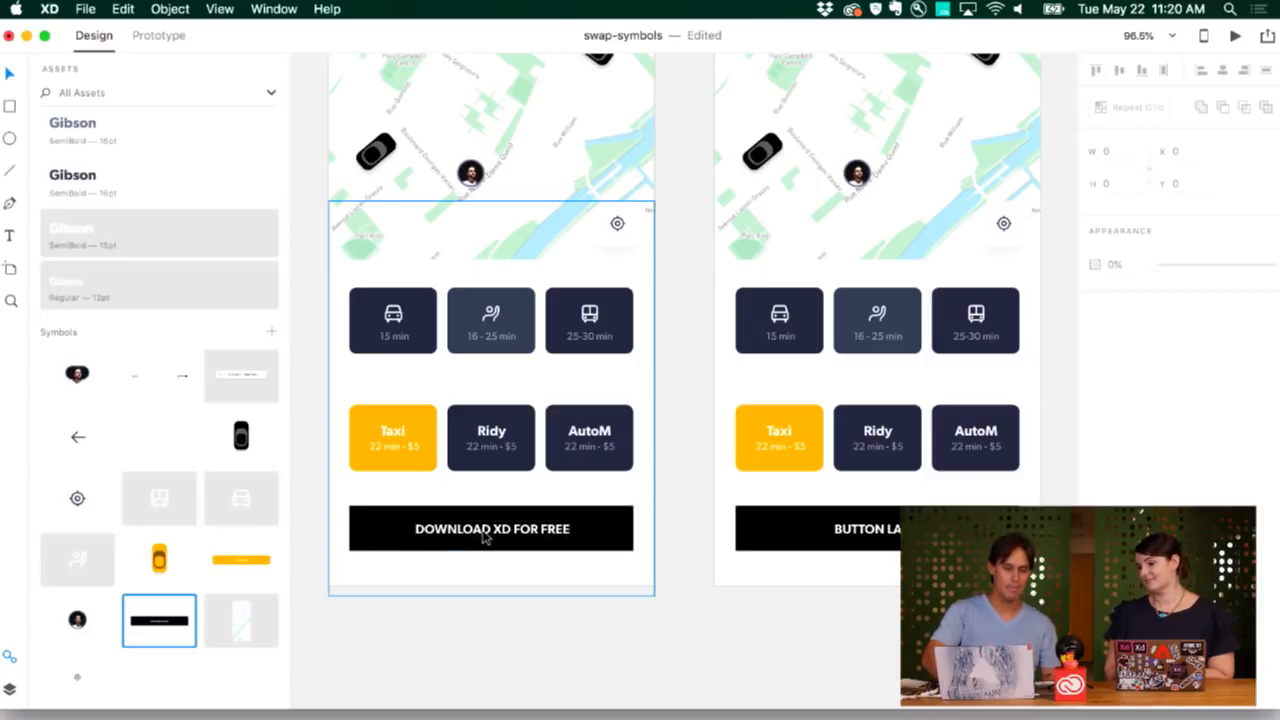
Deselect, zoom out to 71% to see both Call Taxi screens, and select the Call Taxi artboard.
left_click(512, 636)
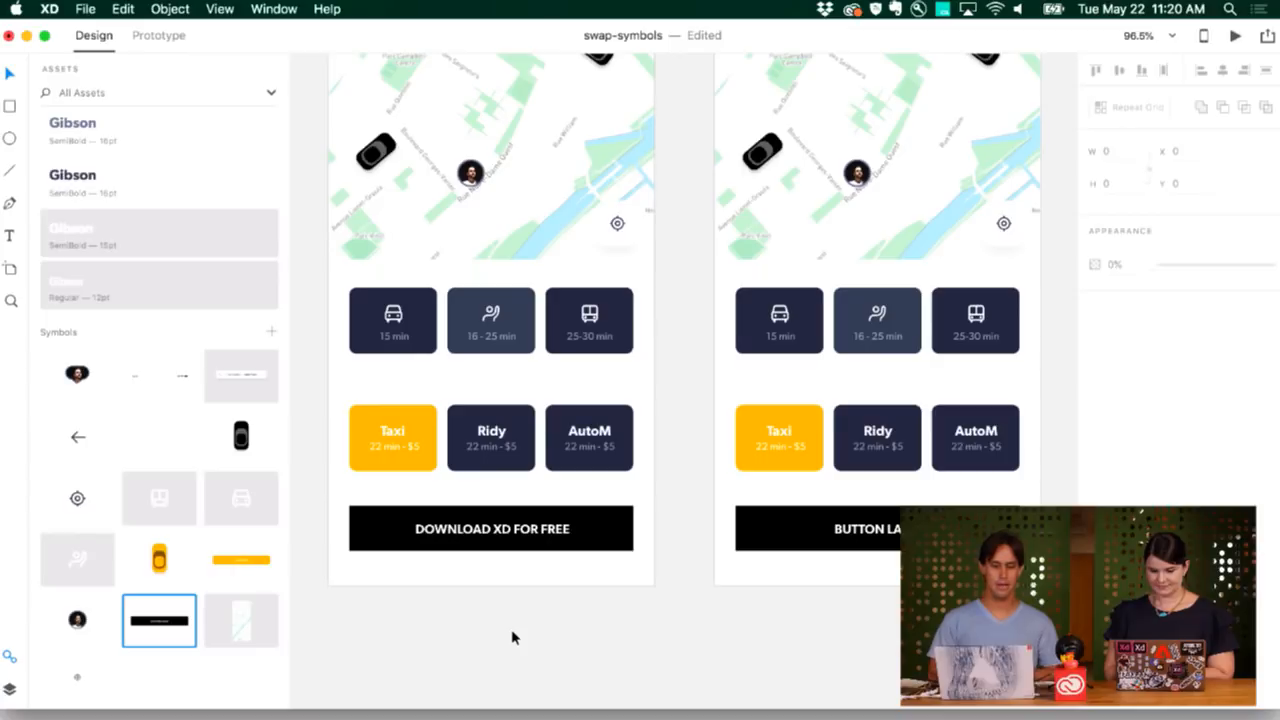
scroll(512, 634, "down", 3)
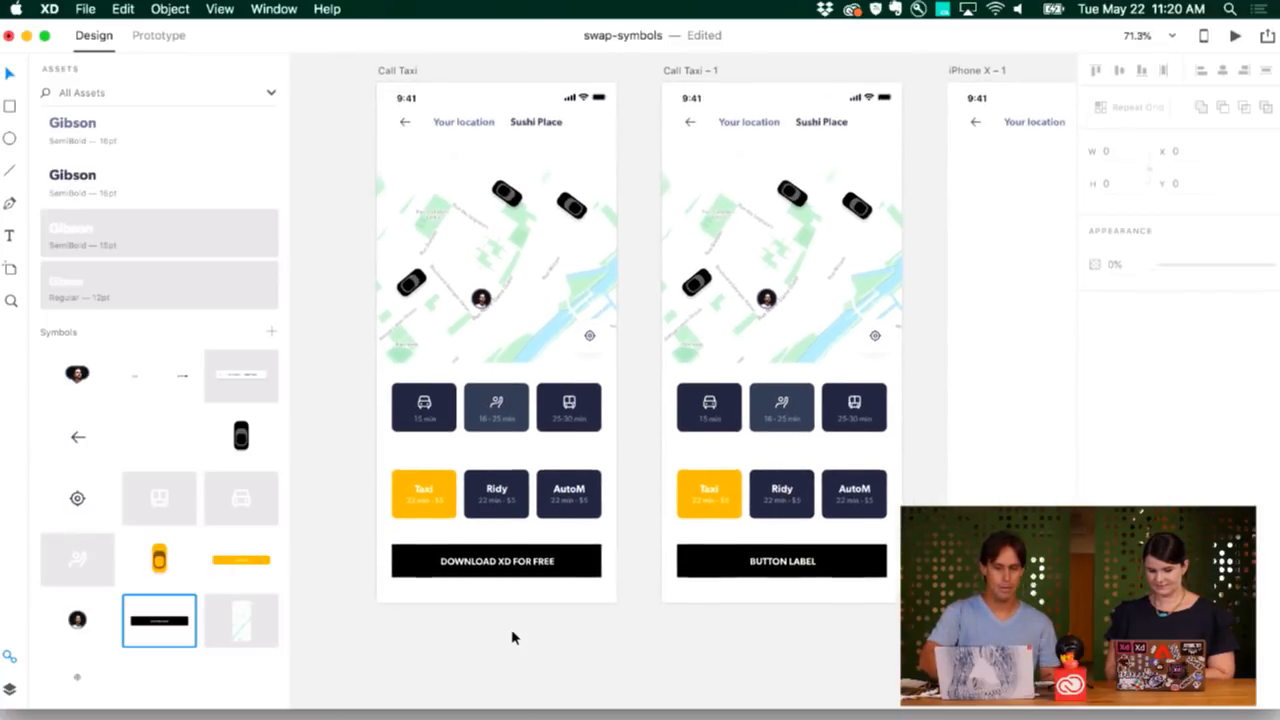
scroll(512, 634, "up", 1)
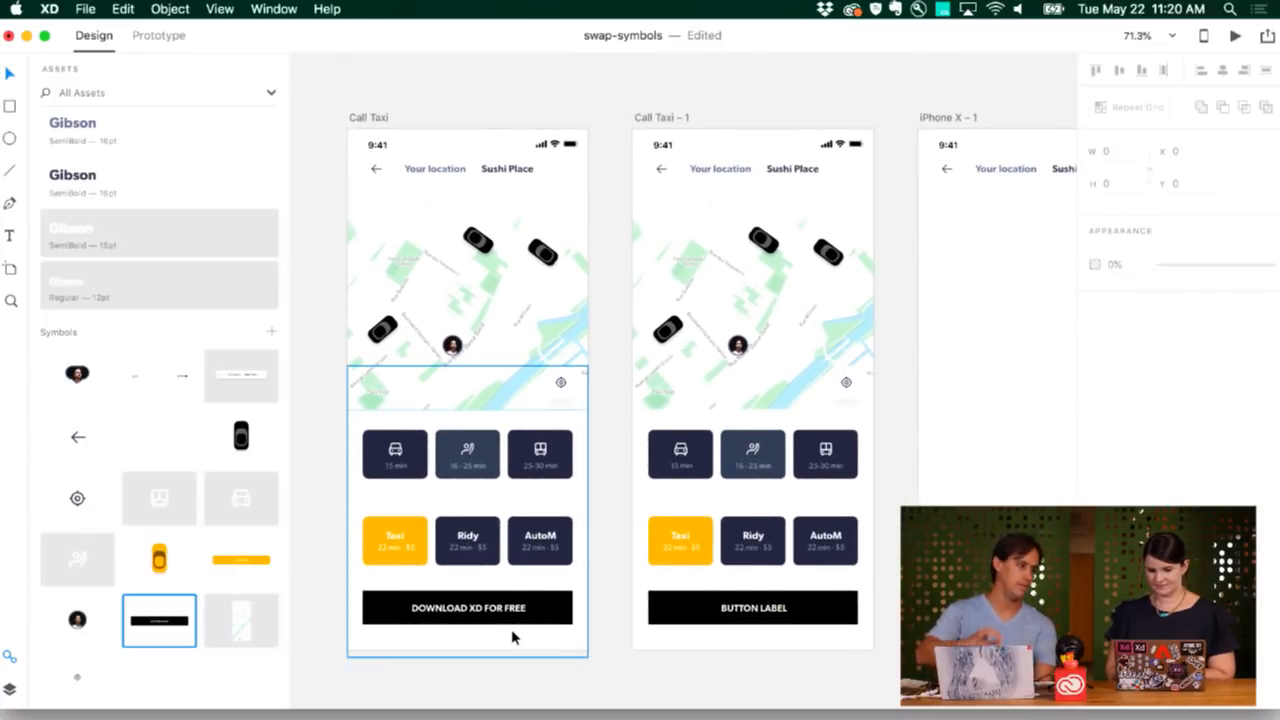
scroll(511, 629, "down", 2)
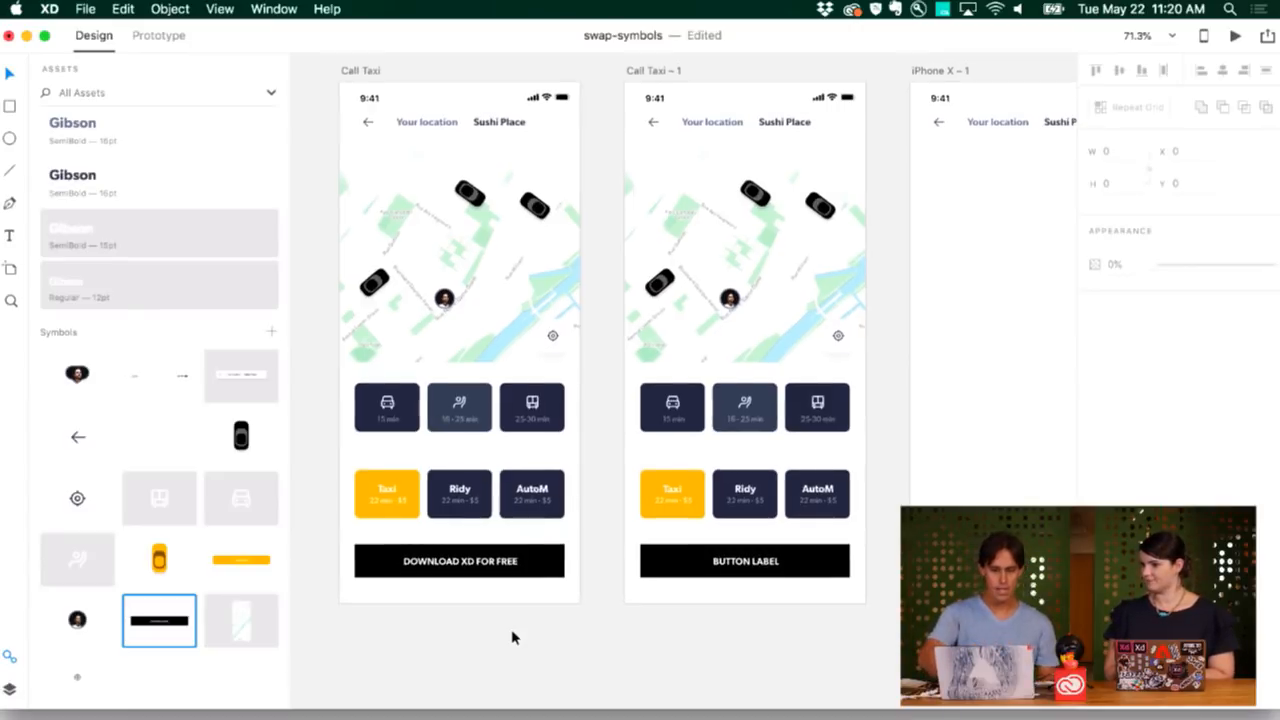
scroll(511, 632, "up", 2)
left_click(383, 97)
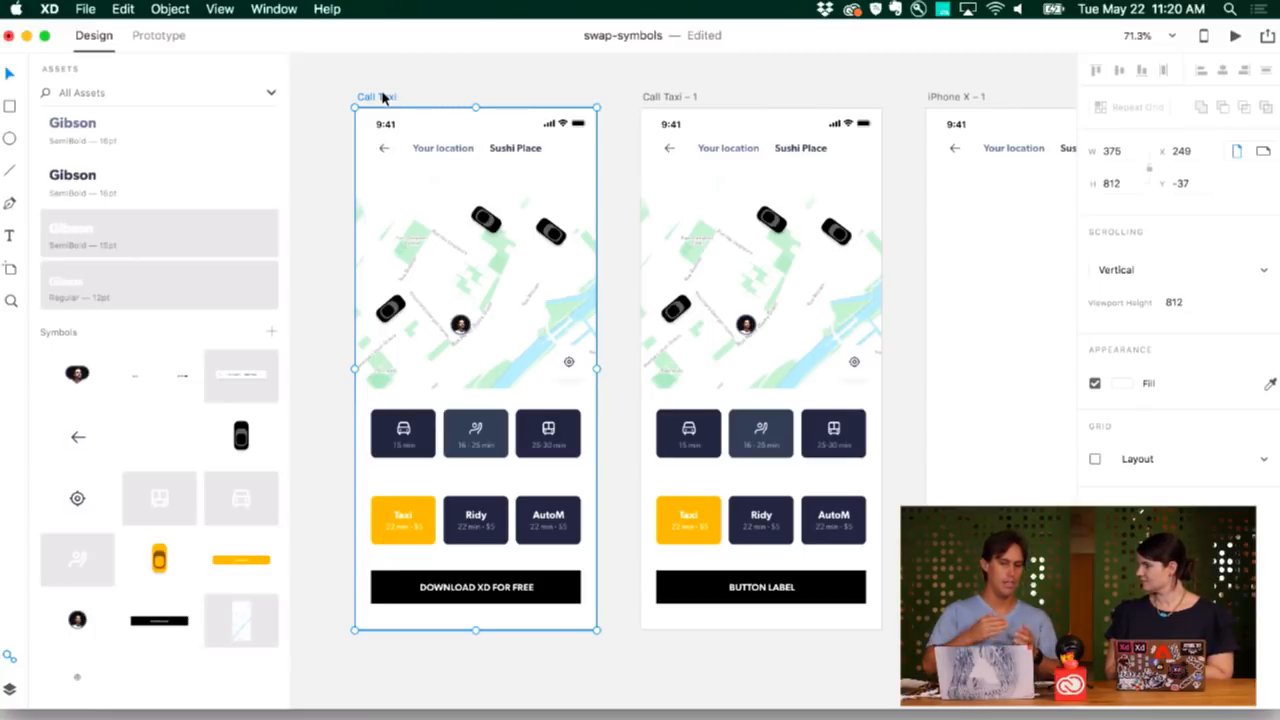
Open spaced.sketch from the demo-2018 > files-sketch folder via File > Open.
left_click(88, 9)
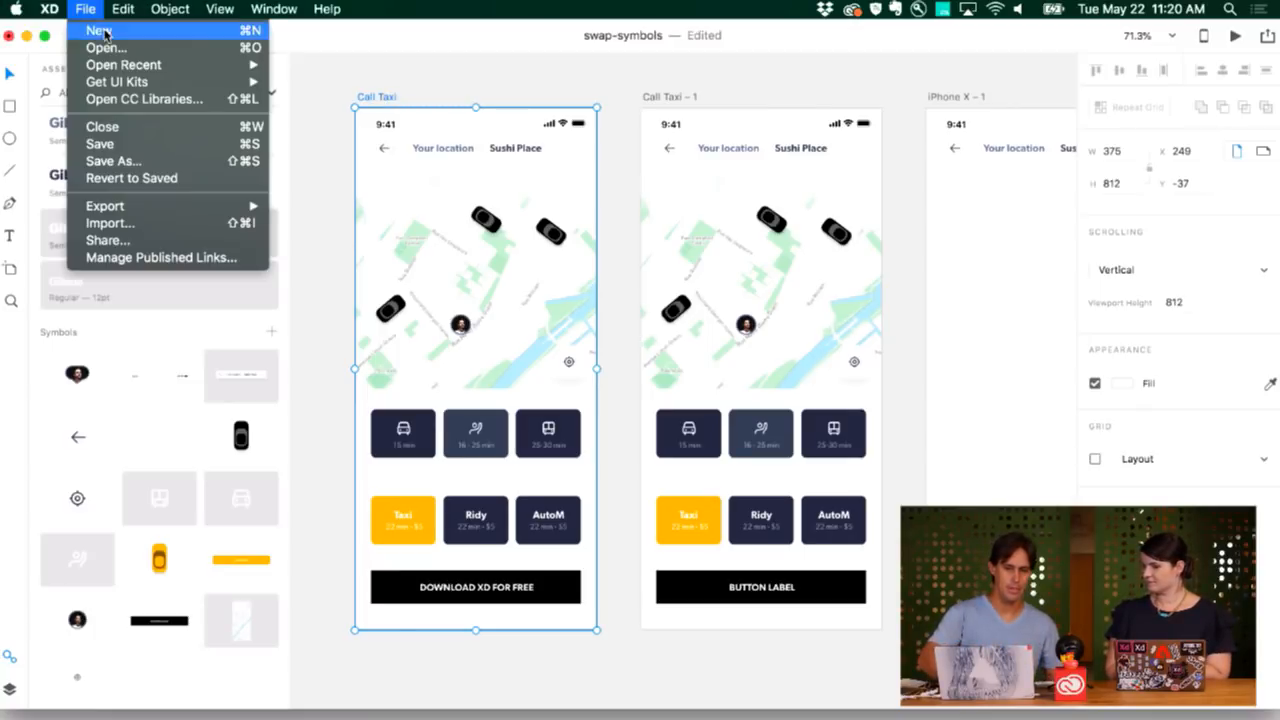
left_click(106, 48)
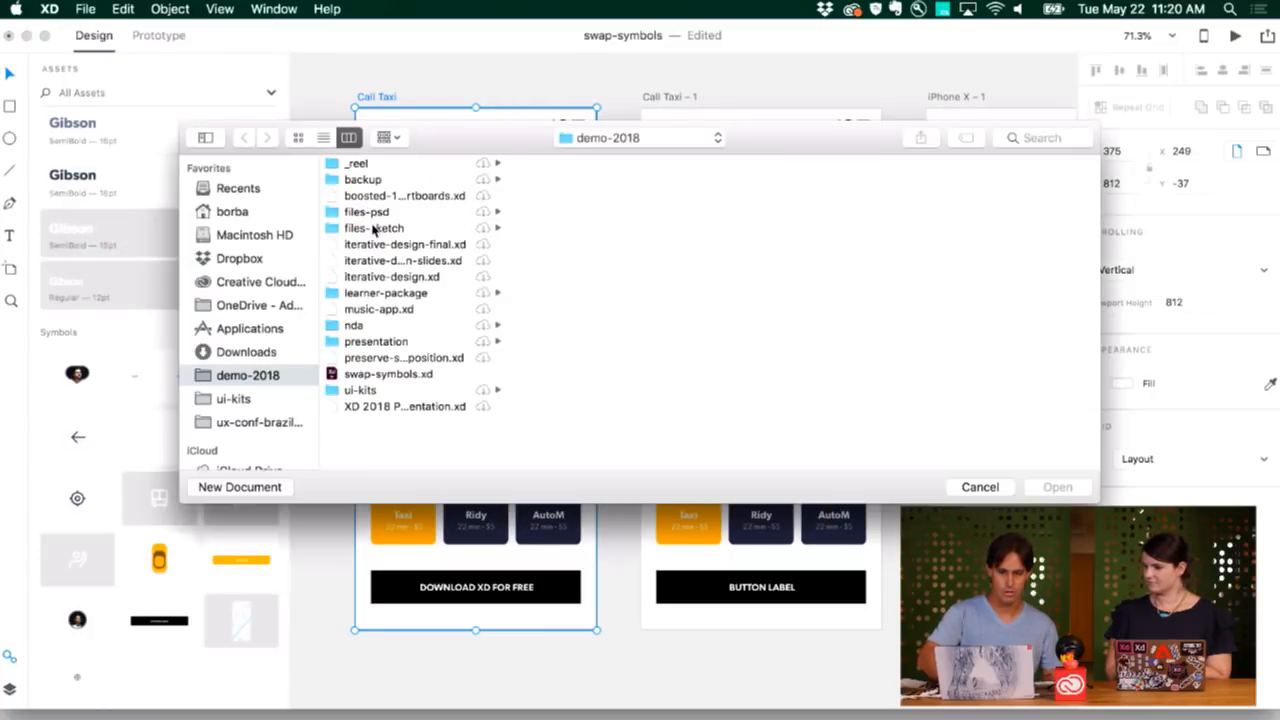
left_click(374, 229)
left_click(667, 165)
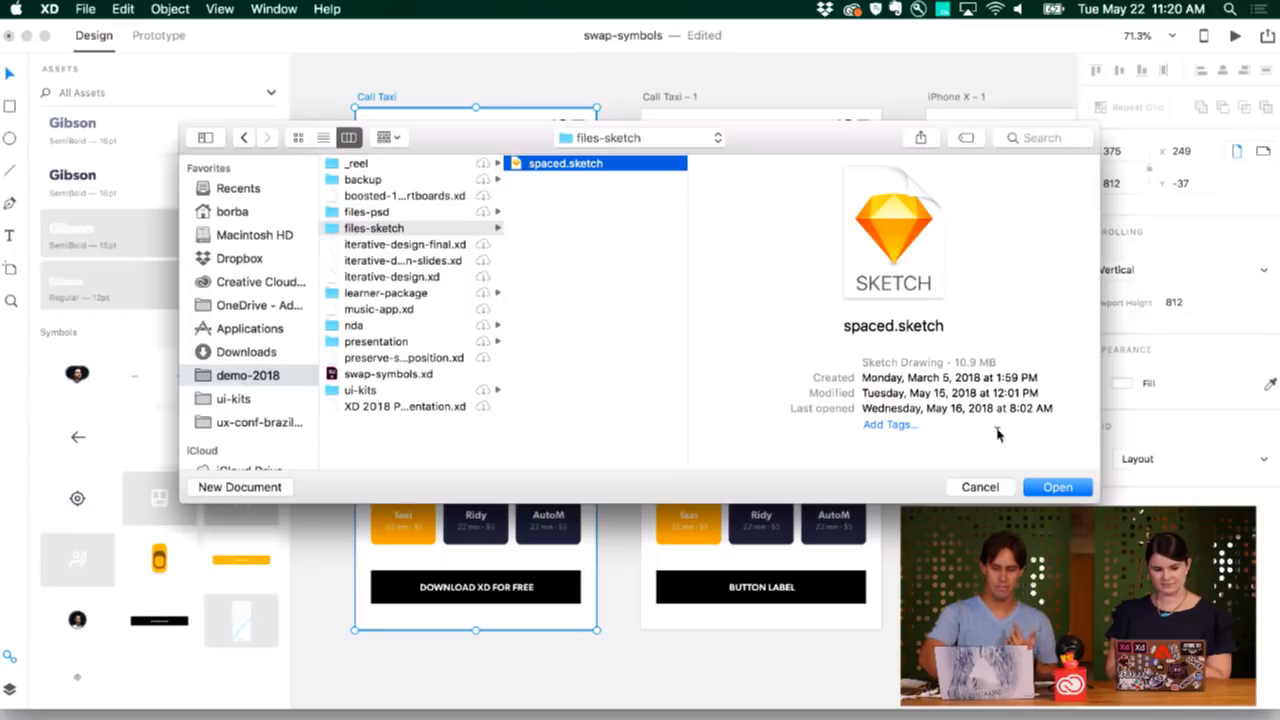
left_click(1056, 487)
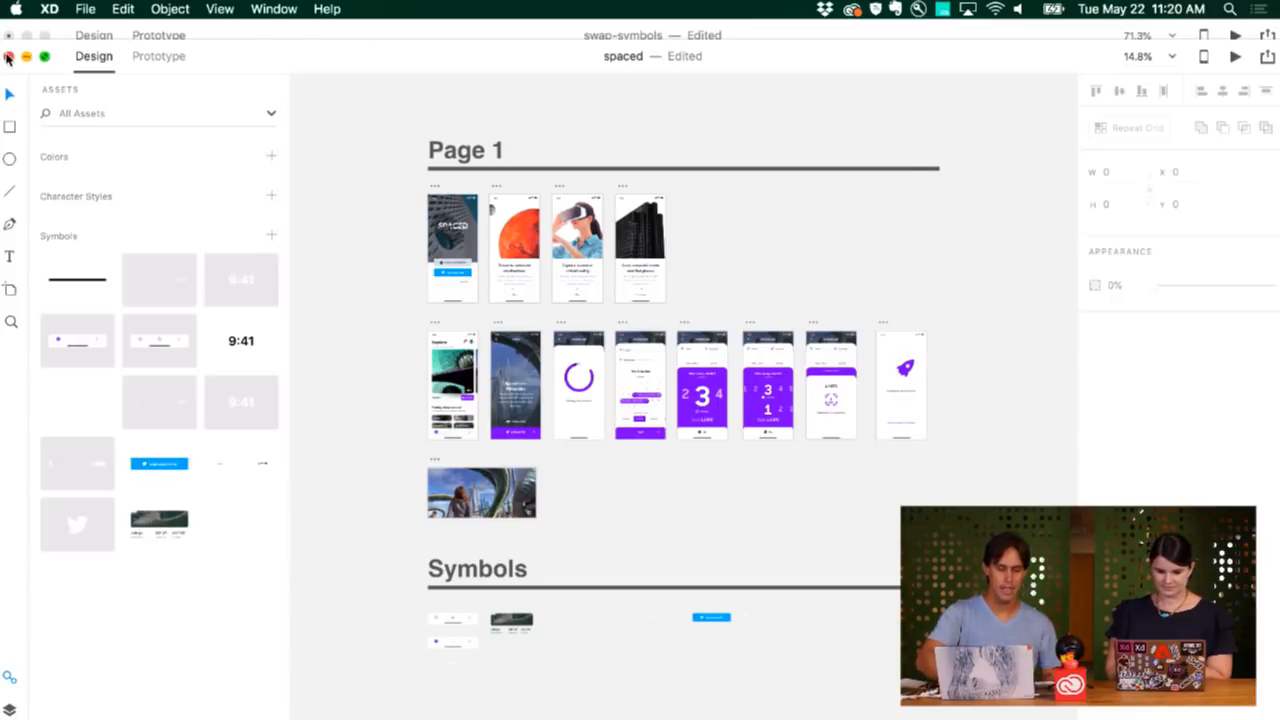
Preview the 00. Splash artboard in a preview window placed on the right side.
scroll(445, 240, "up", 3)
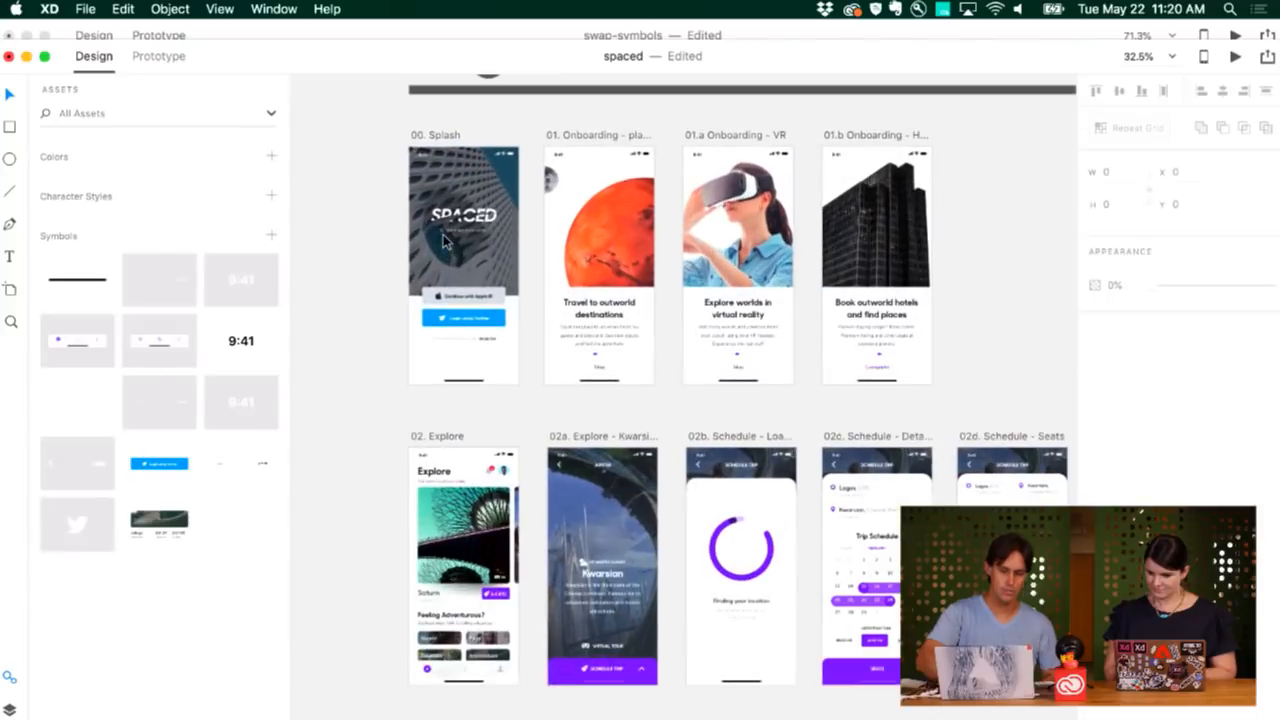
scroll(445, 240, "up", 2)
left_click(395, 338)
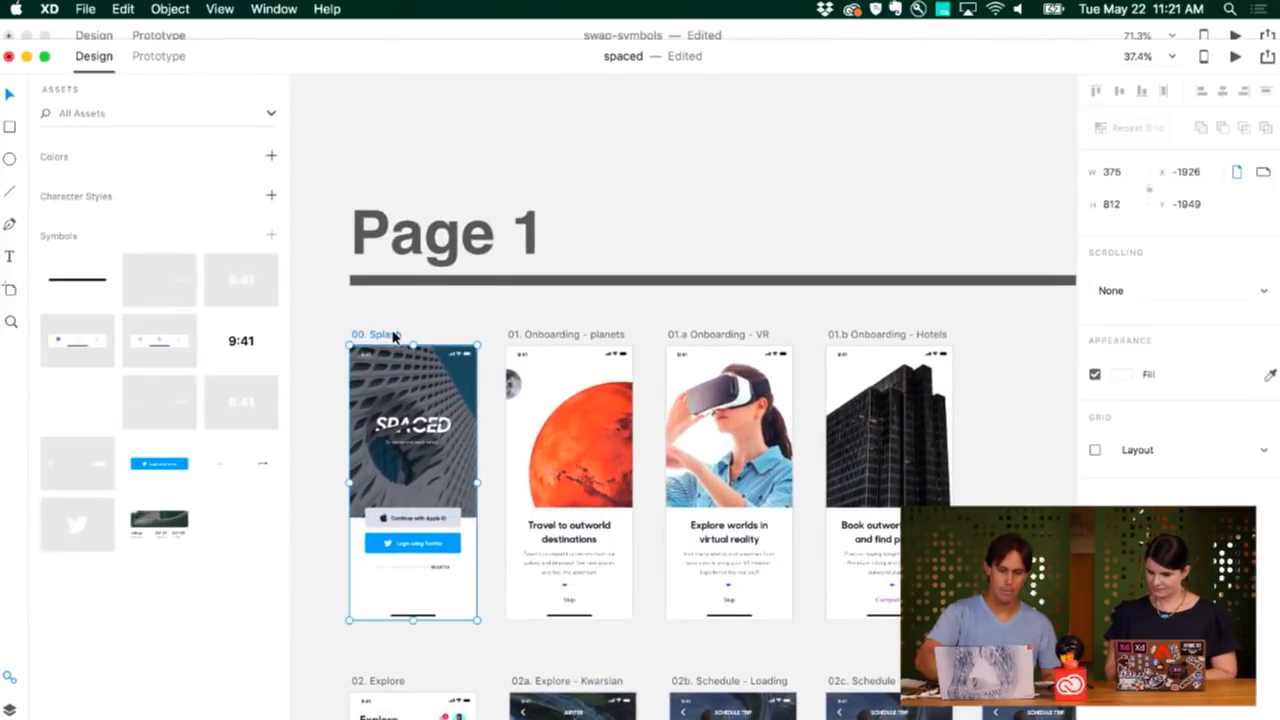
left_click(1235, 56)
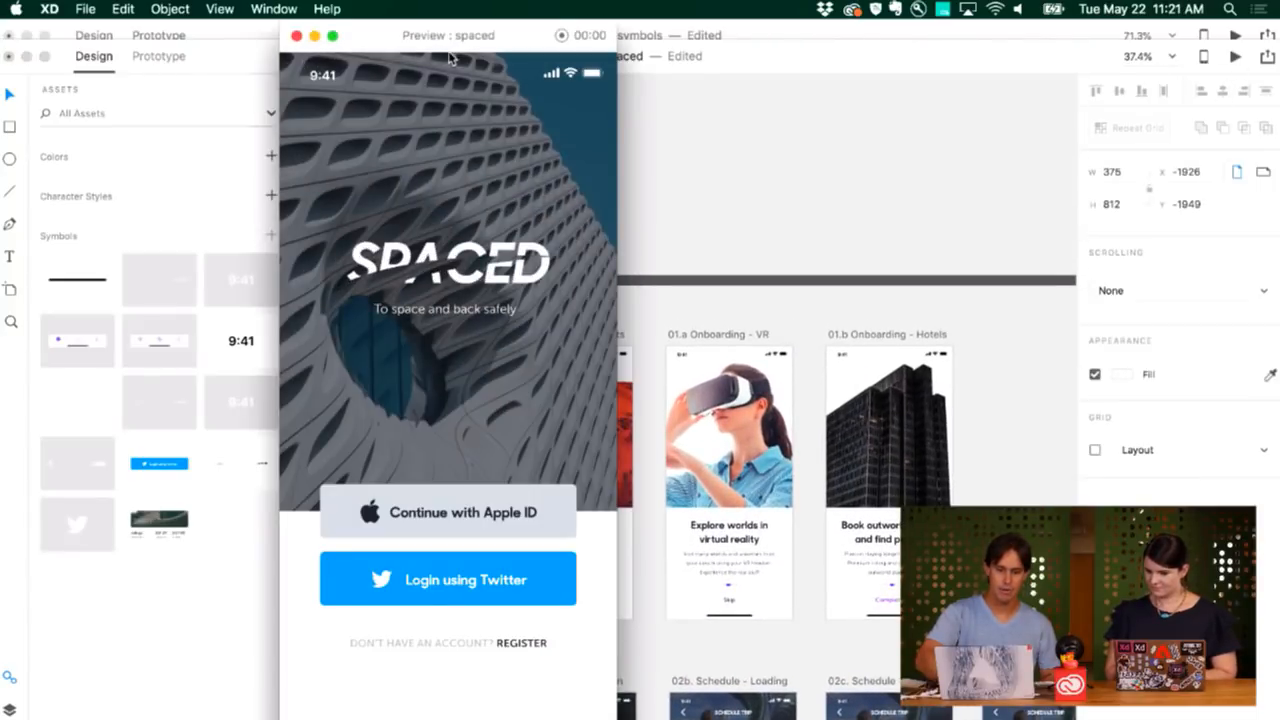
left_click_drag(475, 57, 1113, 57)
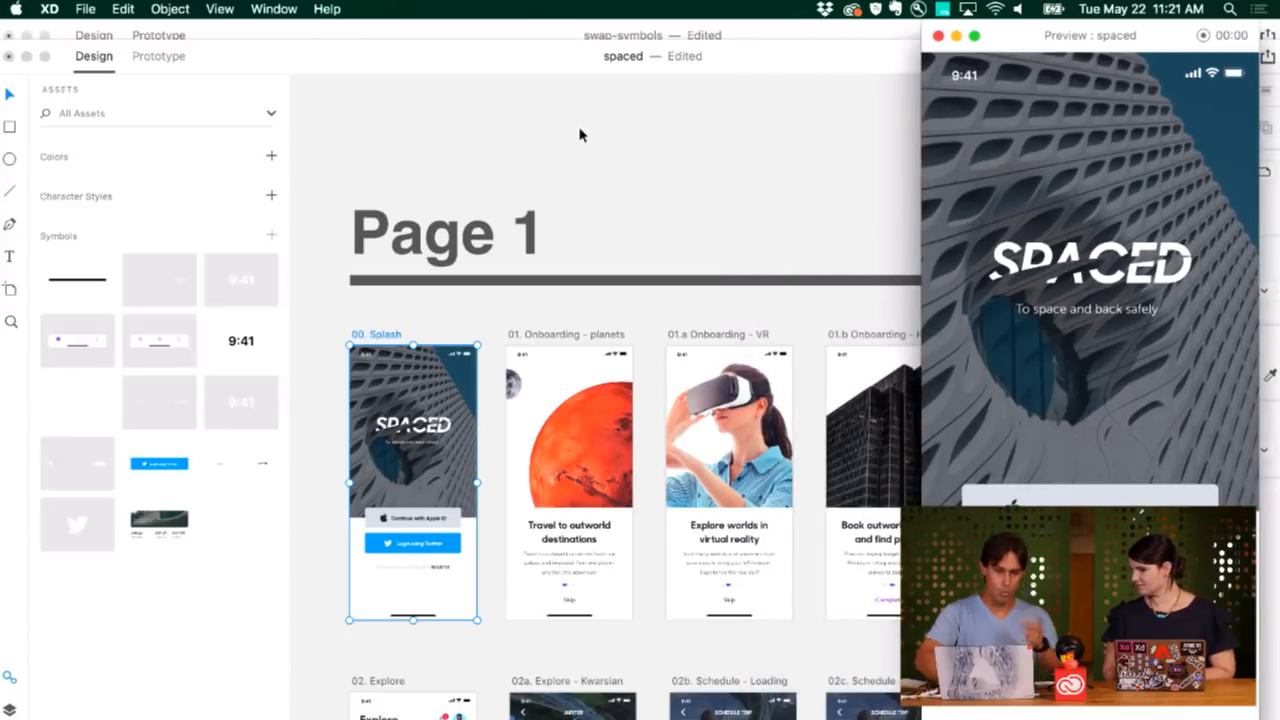
Link the Twitter button to 01. Onboarding - planets and play the transition in the preview.
left_click(134, 57)
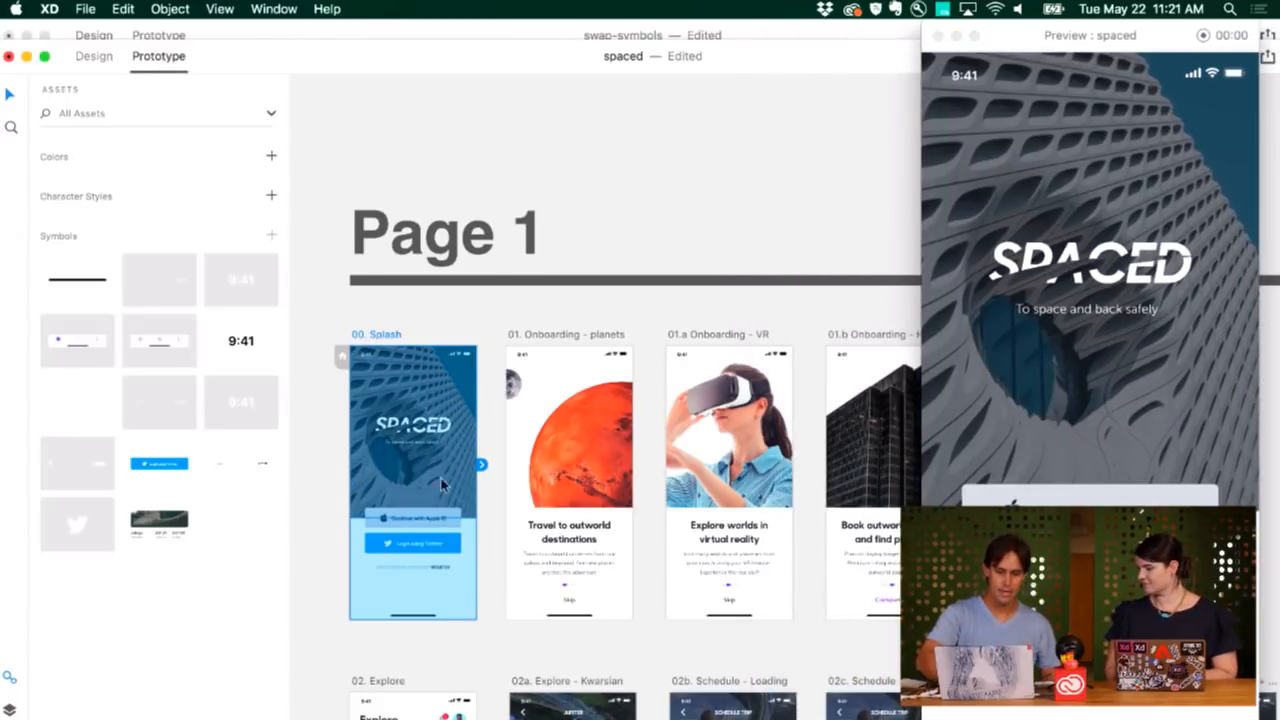
left_click(450, 544)
left_click_drag(470, 546, 550, 470)
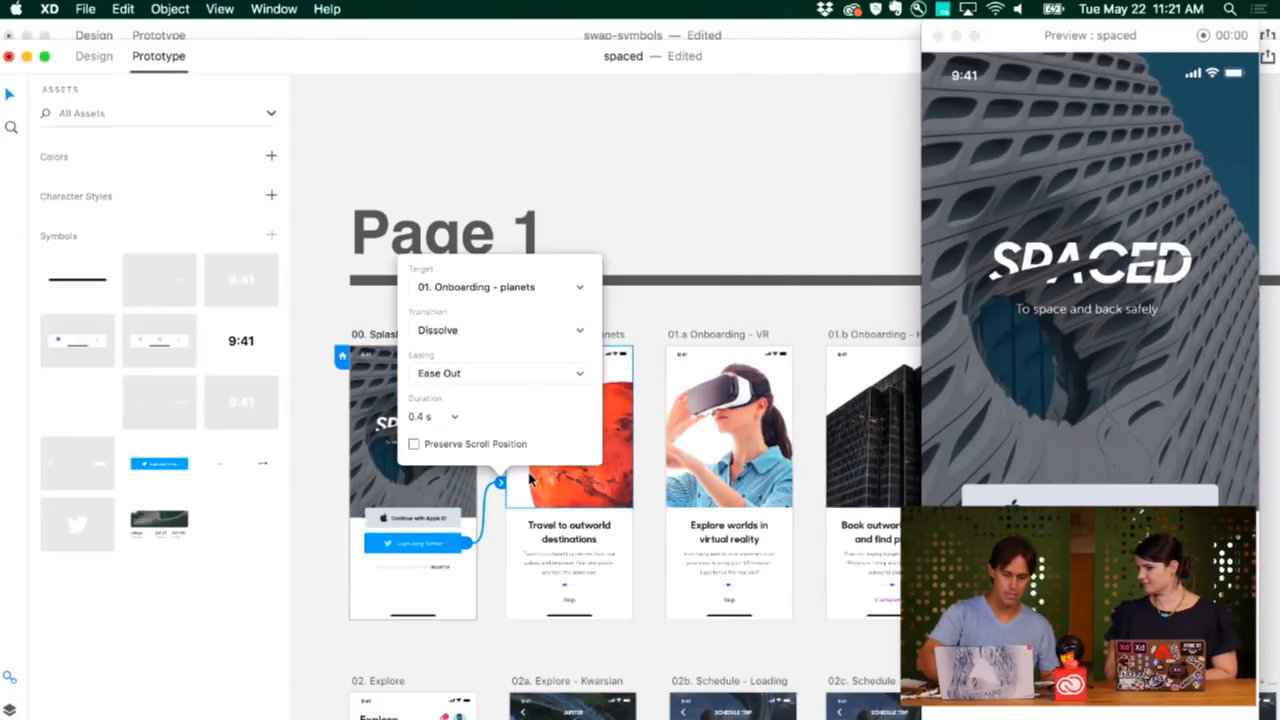
left_click(1090, 571)
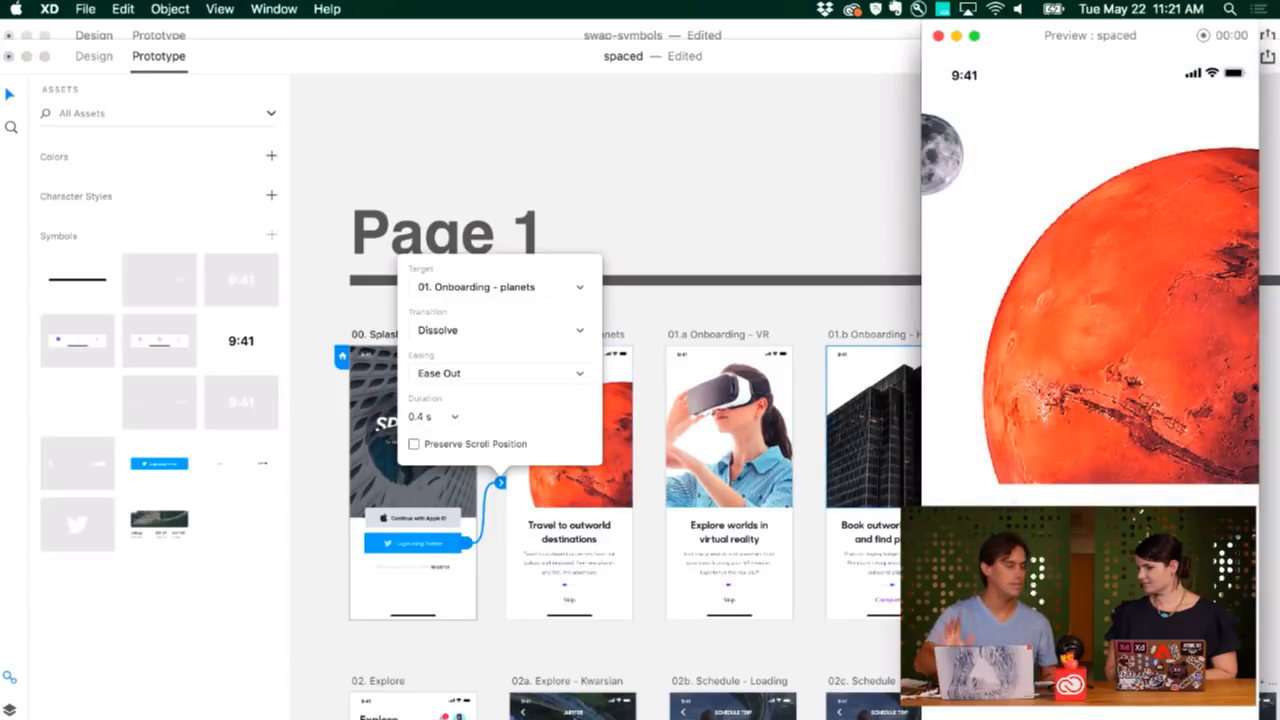
Close the spaced document without saving its changes.
left_click(526, 191)
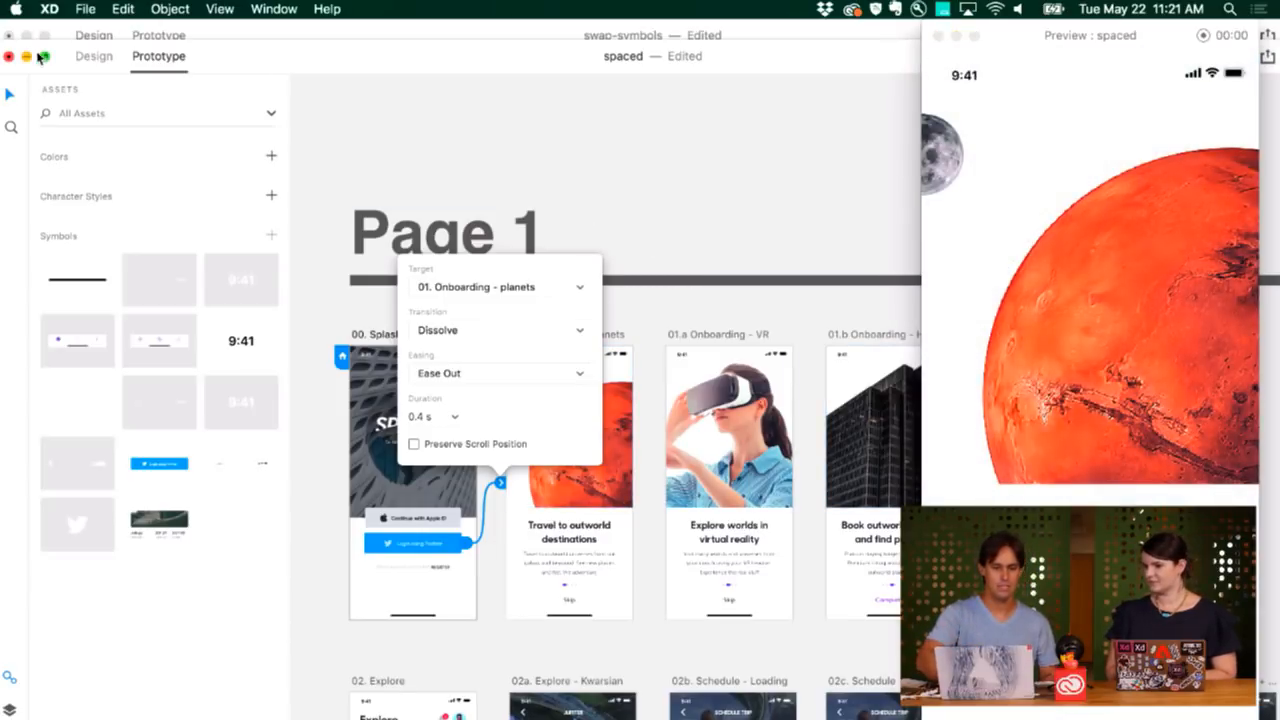
left_click(11, 57)
left_click(552, 168)
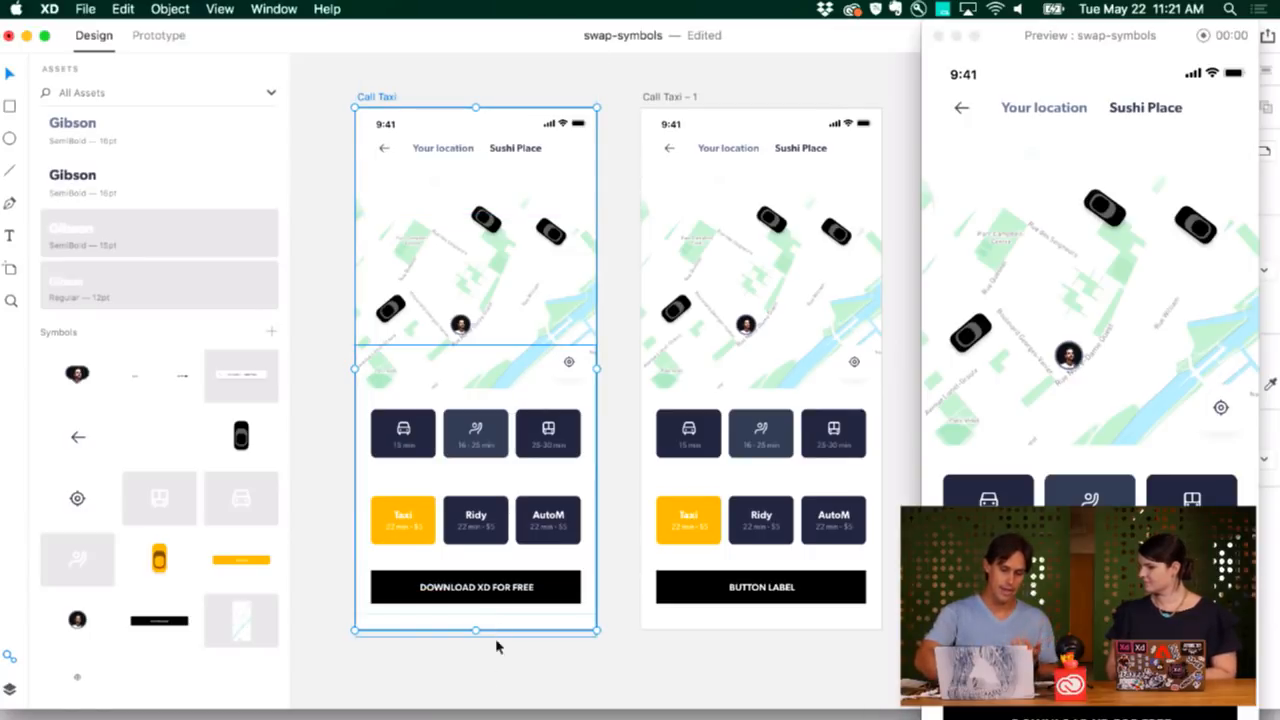
Close the swap-symbols preview window and select the whole Call Taxi artboard.
left_click(489, 671)
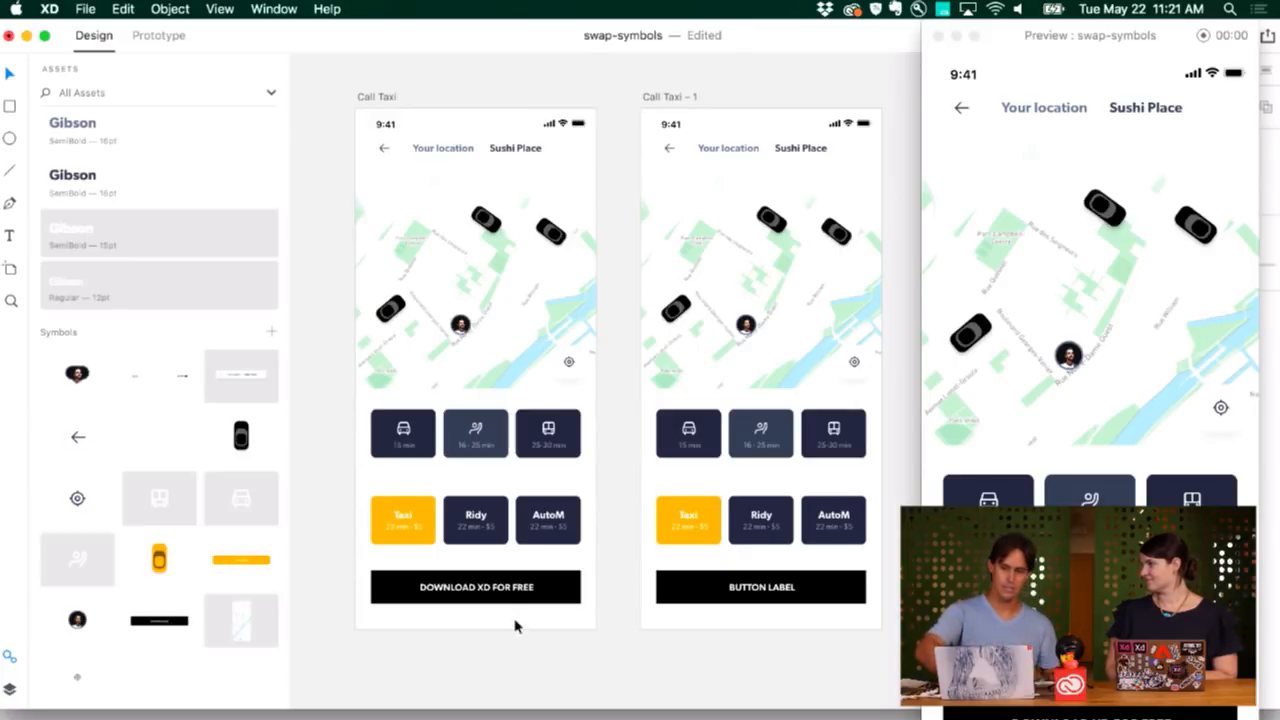
left_click(938, 37)
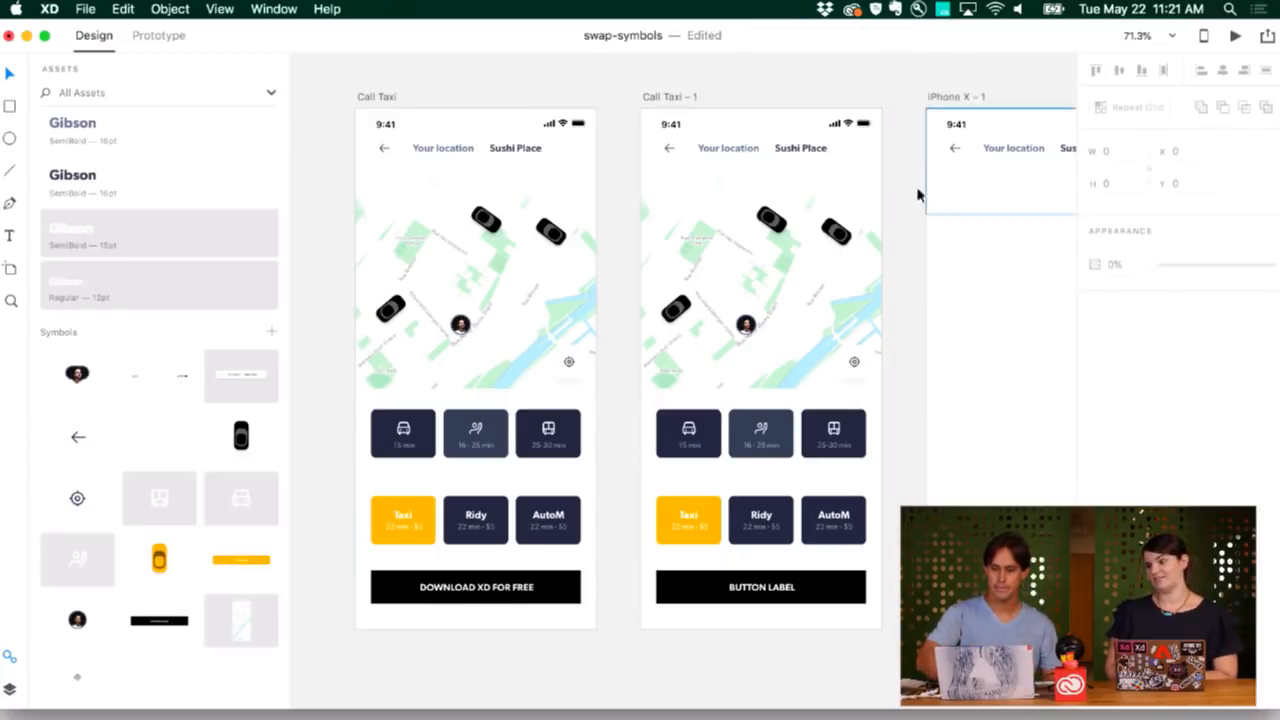
scroll(908, 280, "up", 2)
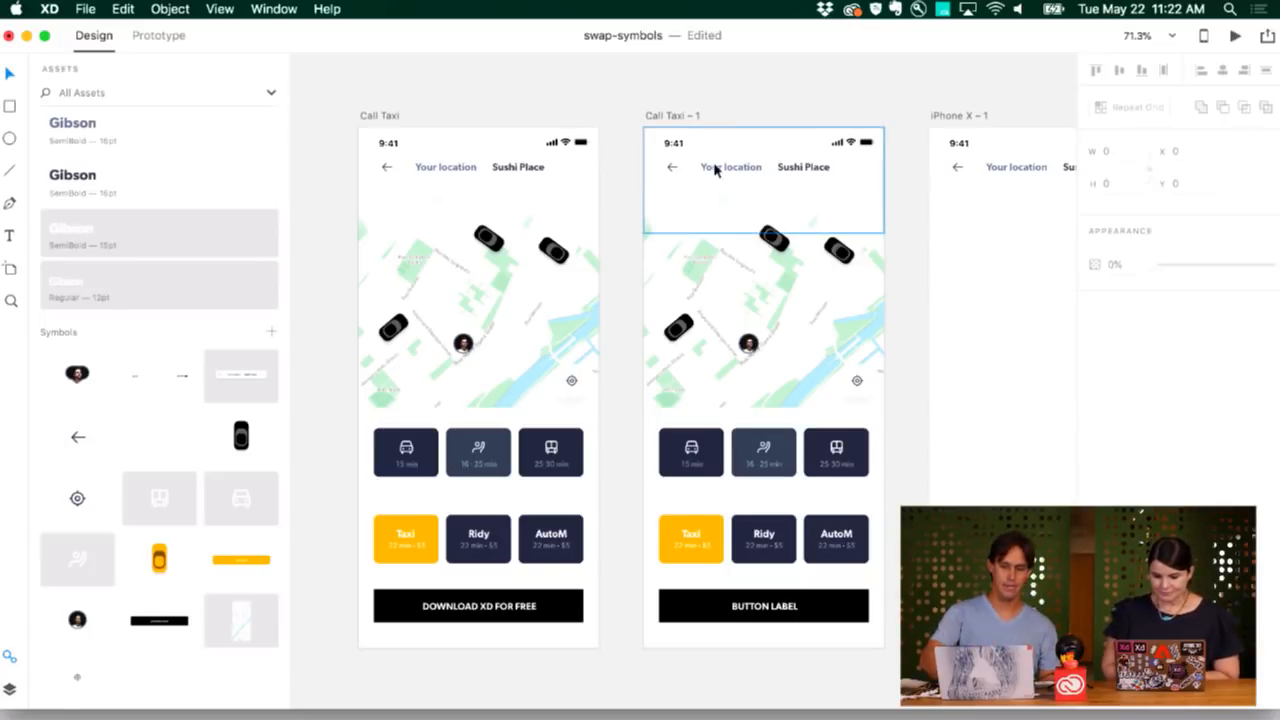
left_click(388, 115)
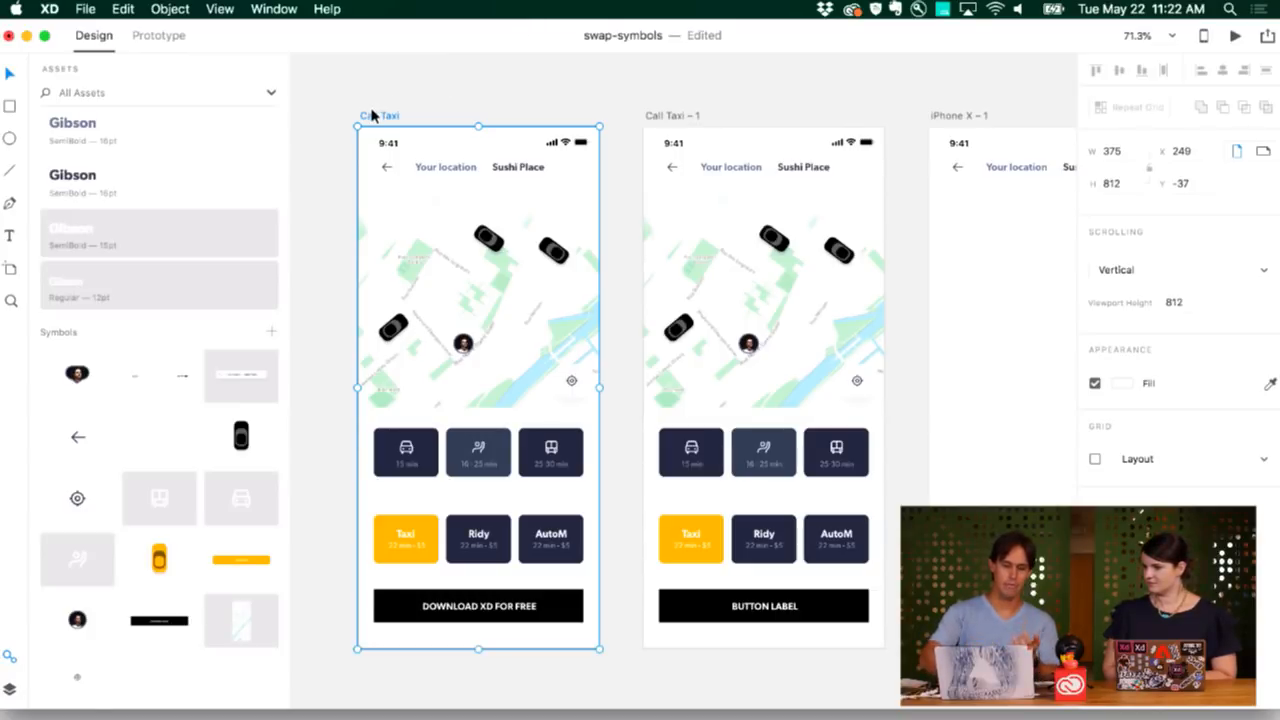
Start publishing design specs with Require Password on, entering the access password.
left_click(1267, 36)
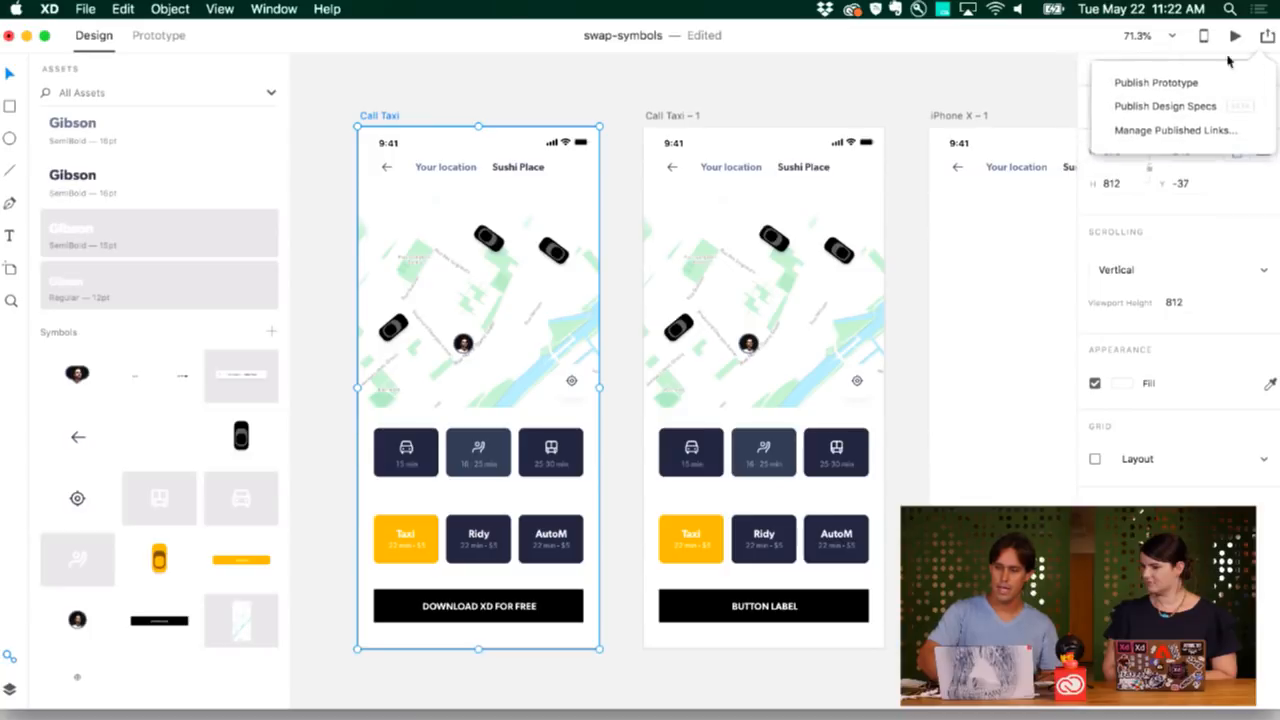
left_click(1175, 106)
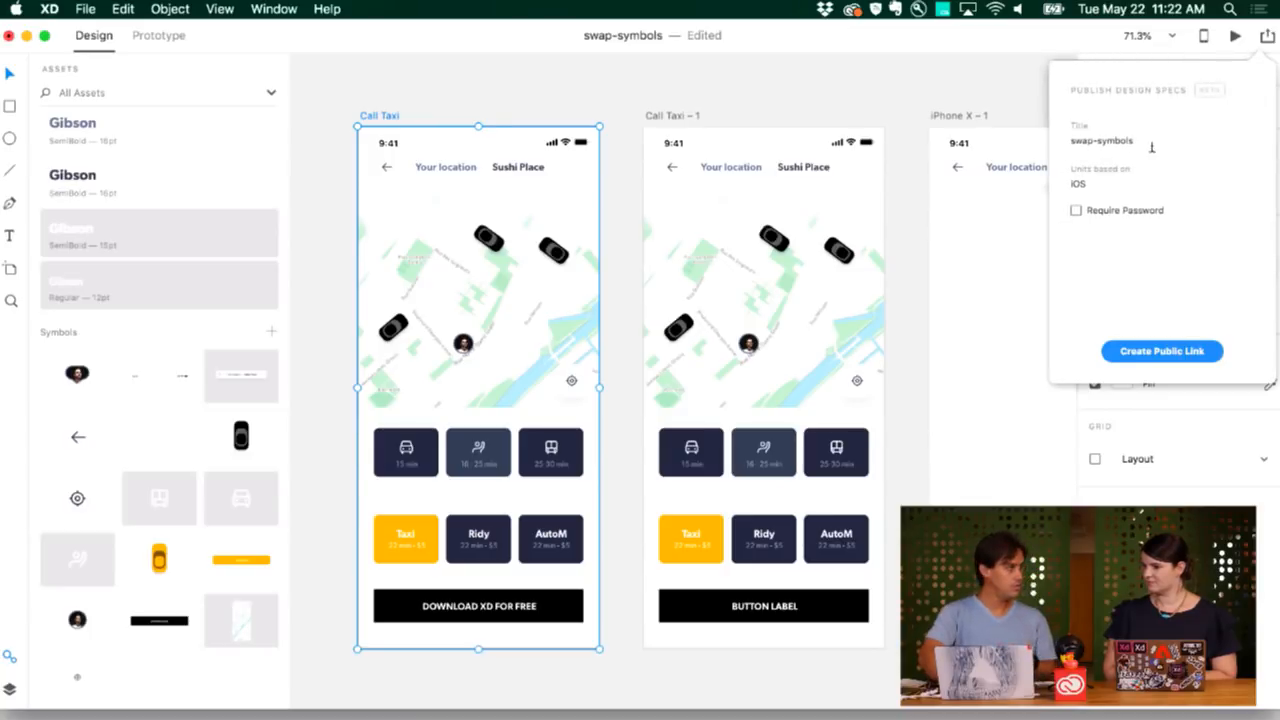
left_click(1118, 212)
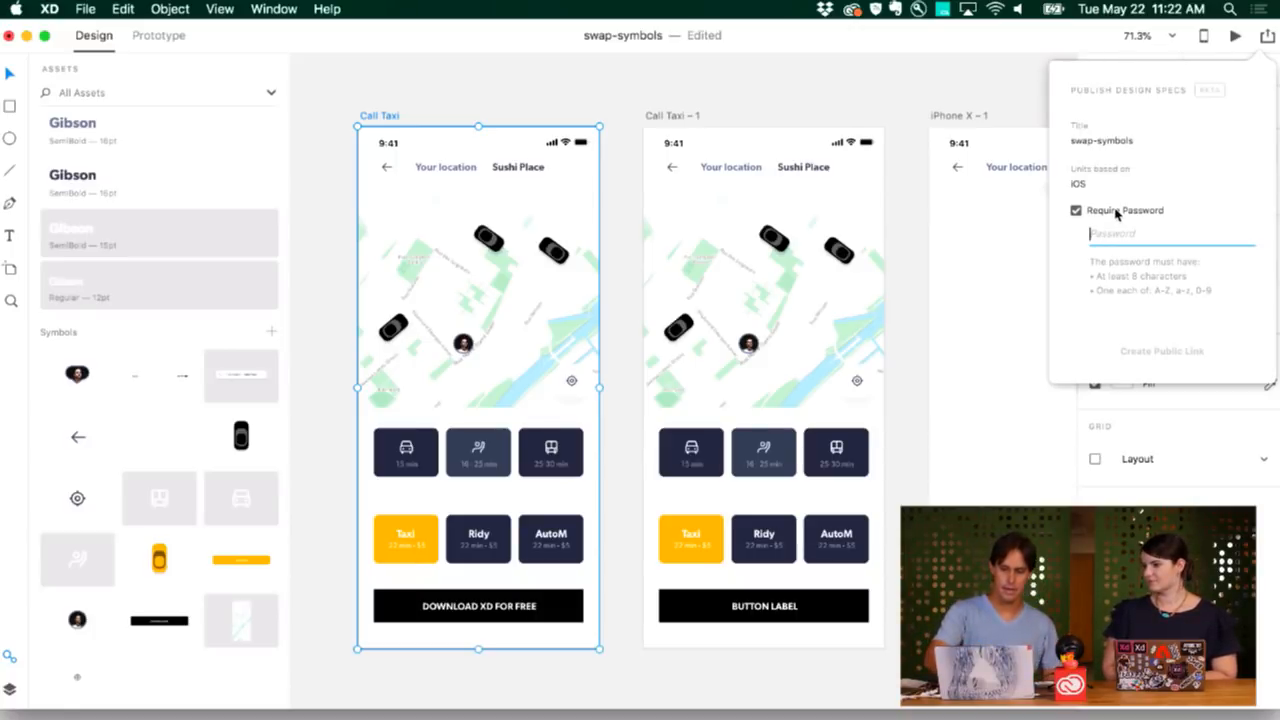
type("654321")
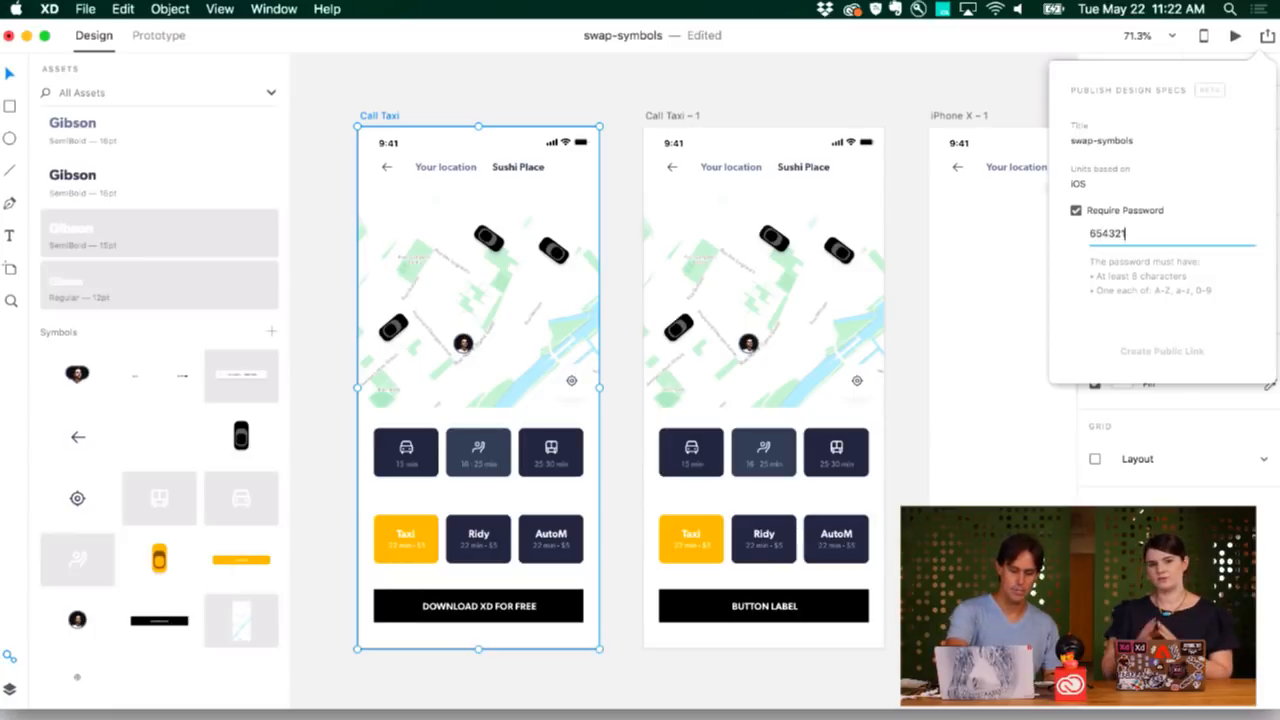
type("Aa")
key("super+a")
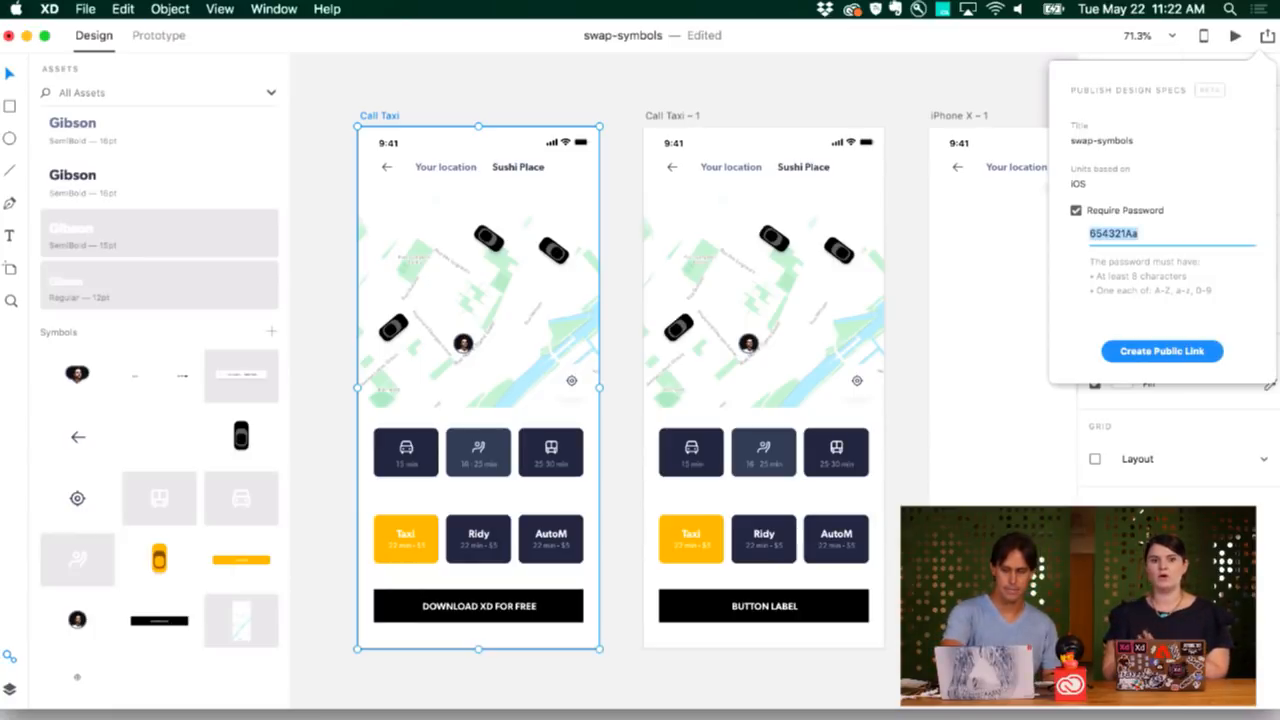
Create the public specs link, copy it, and bring up Google Chrome.
left_click(1160, 350)
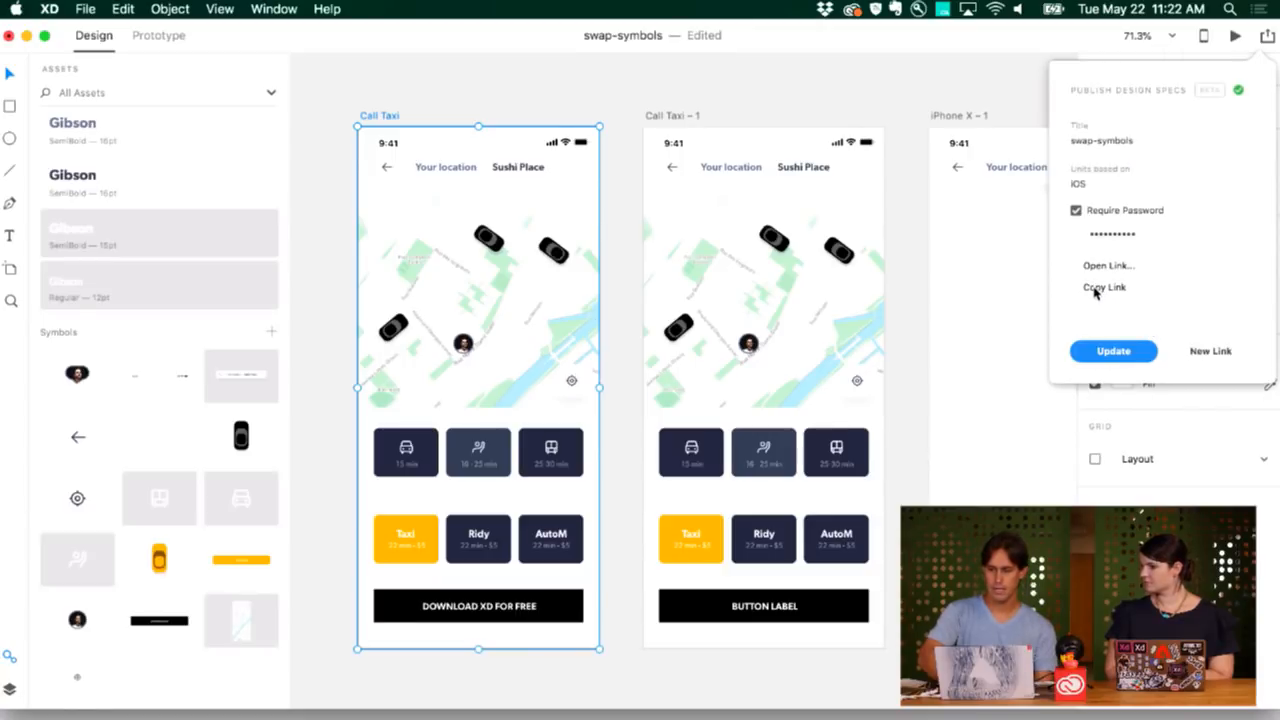
left_click(1098, 287)
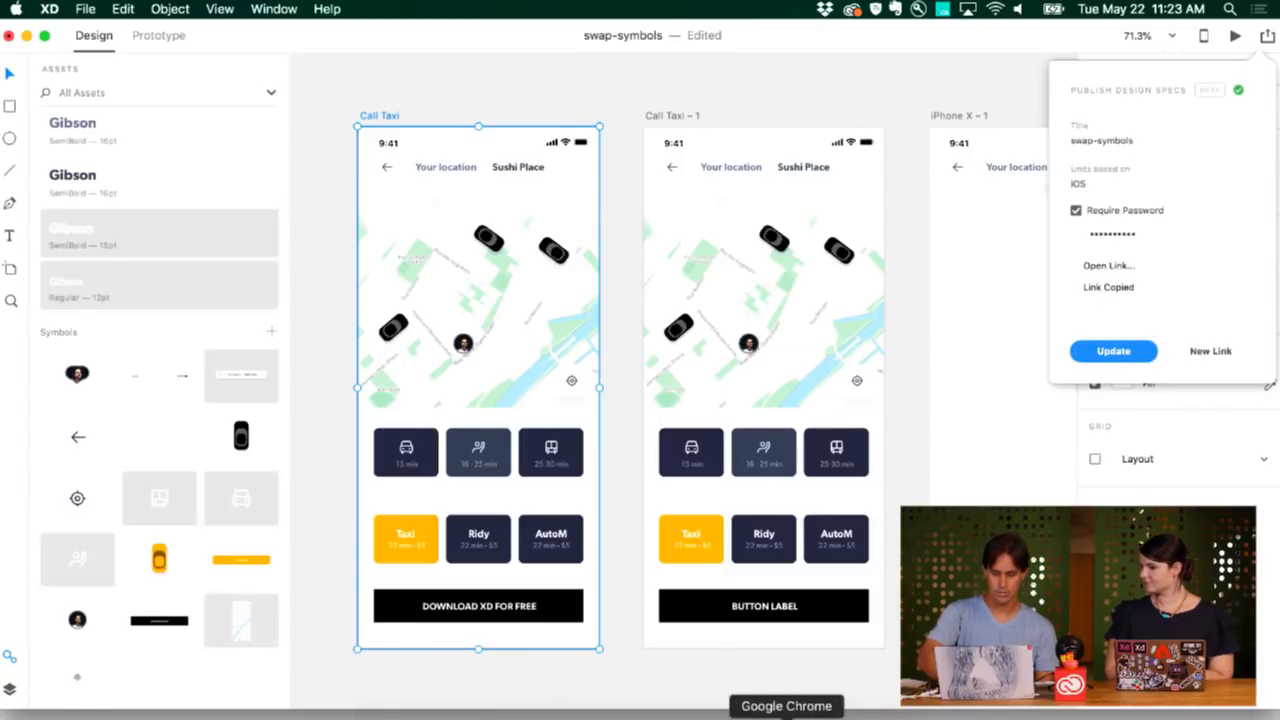
left_click(771, 714)
Load the copied spec link in a new Chrome tab and unlock it with the password.
key("super+t")
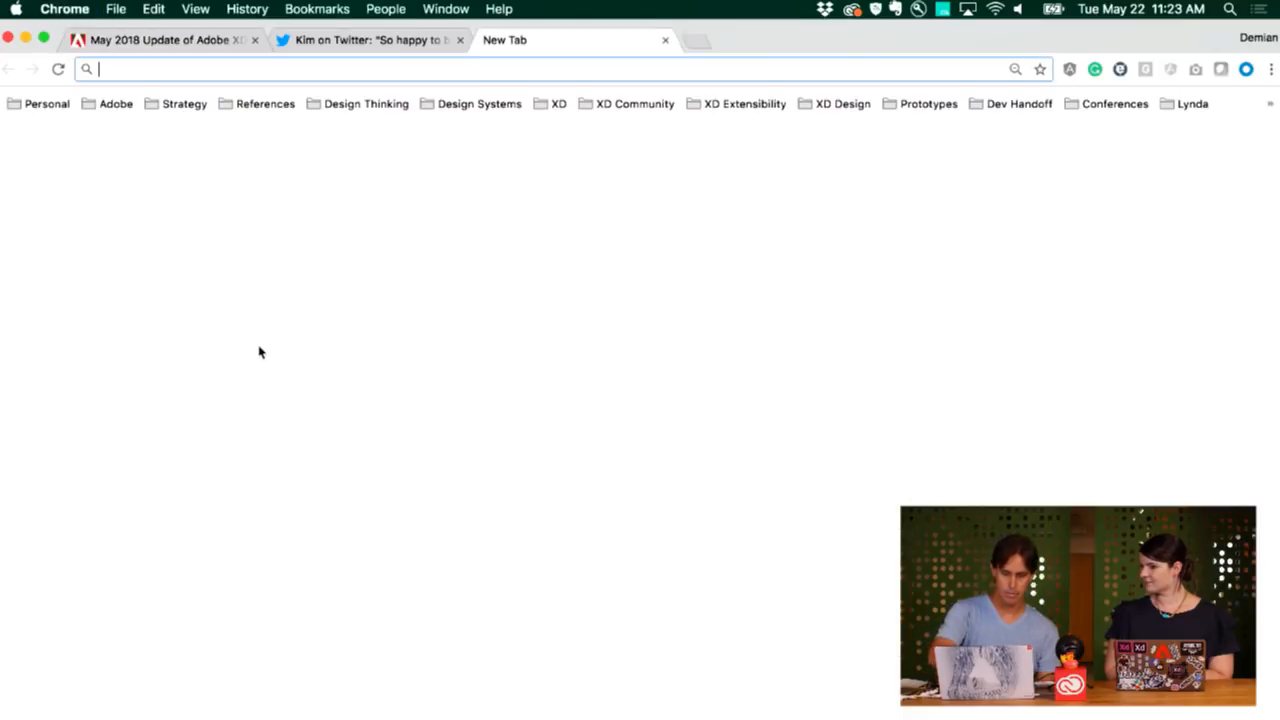
key("Return")
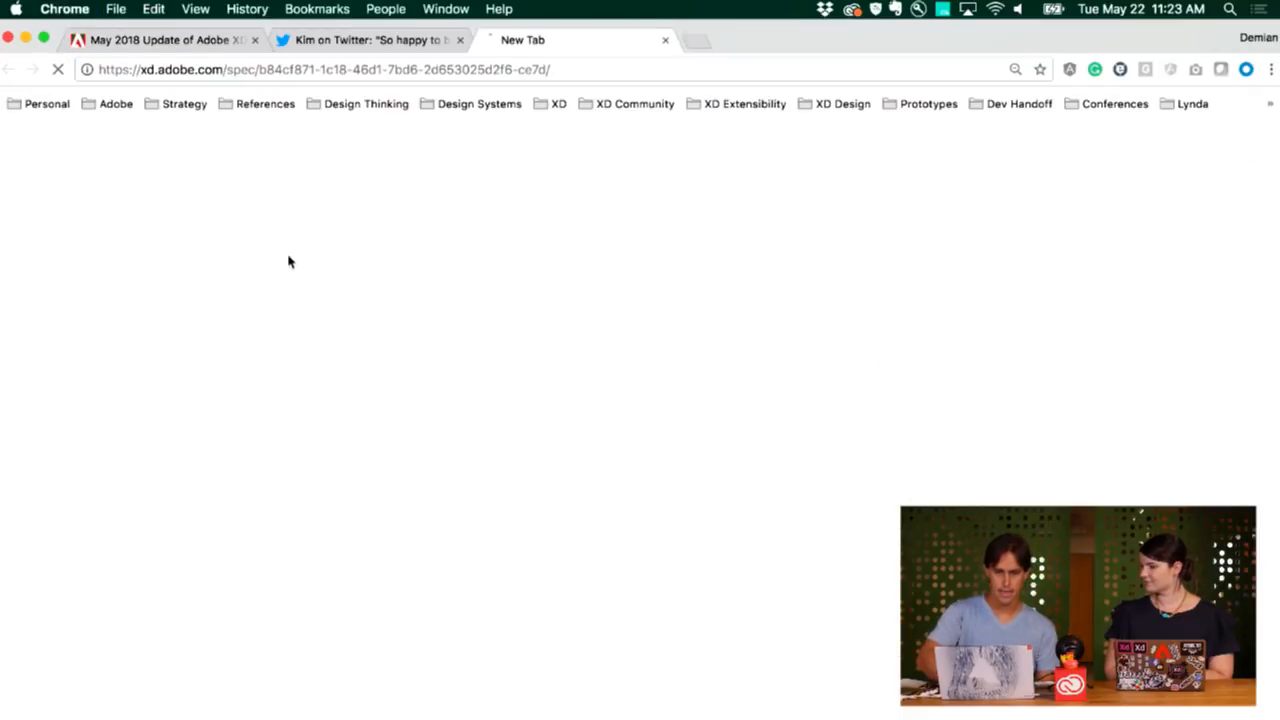
key("super+v")
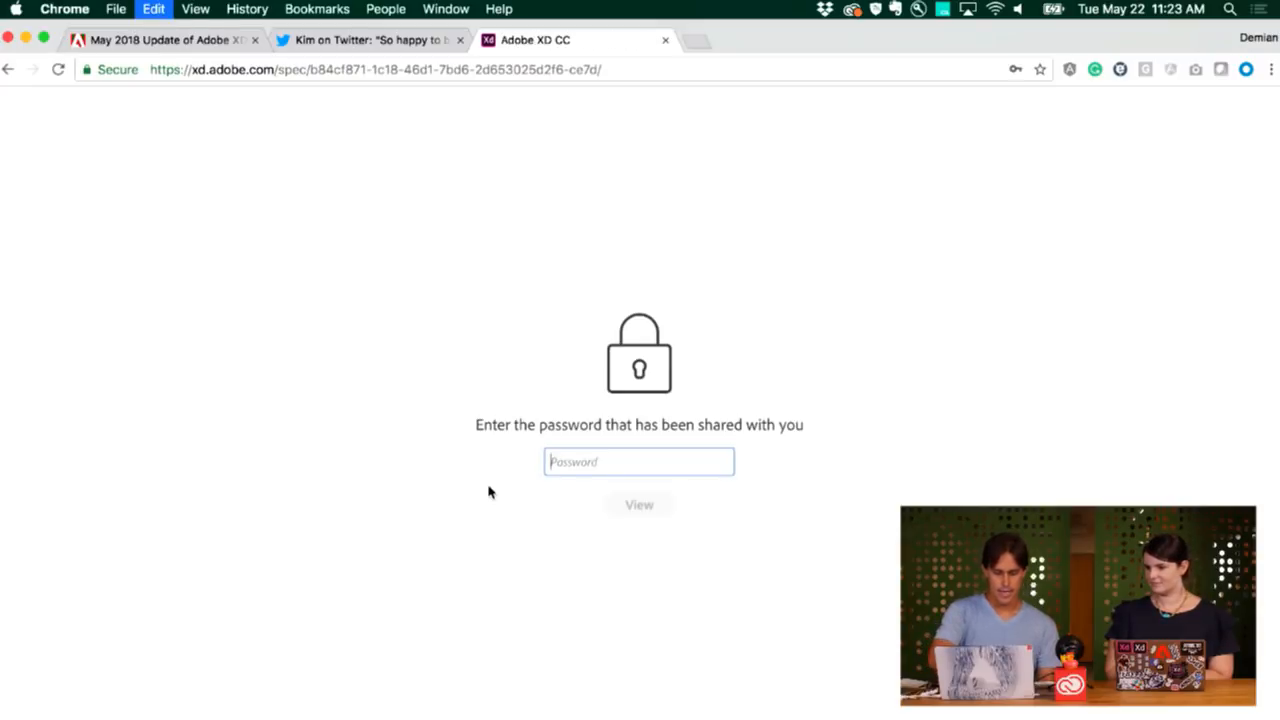
key("Return")
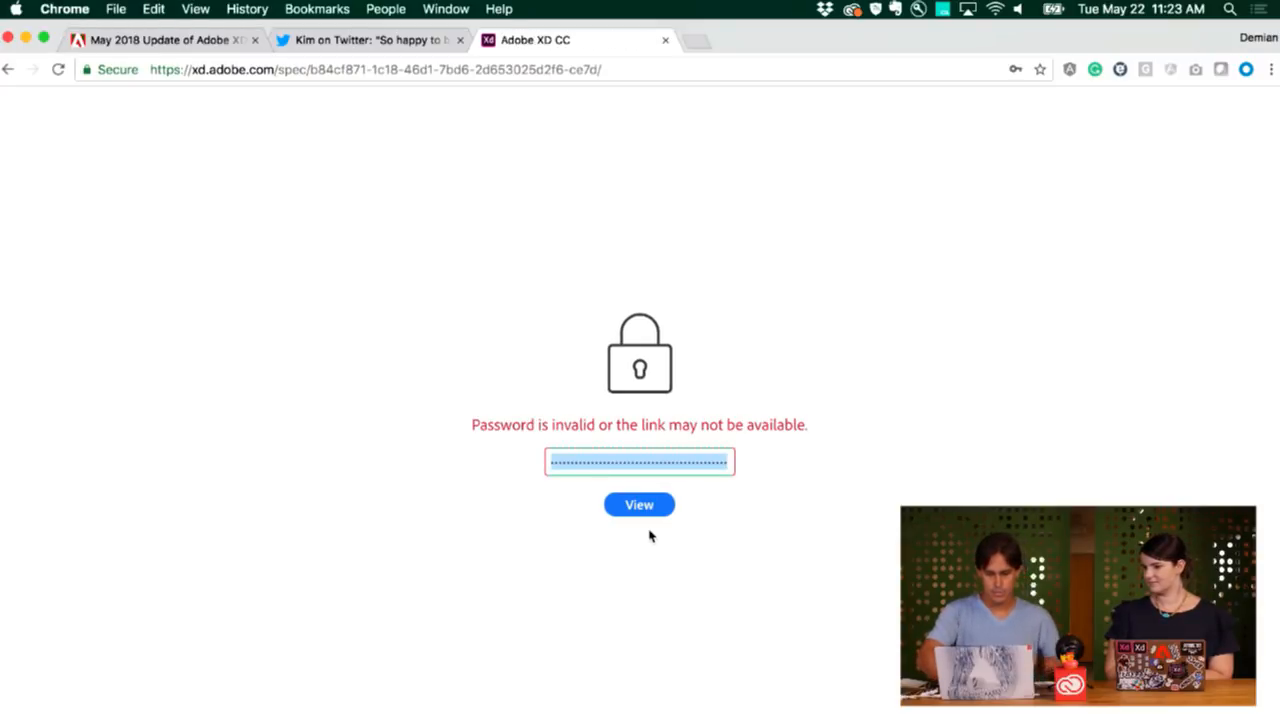
type("••••••")
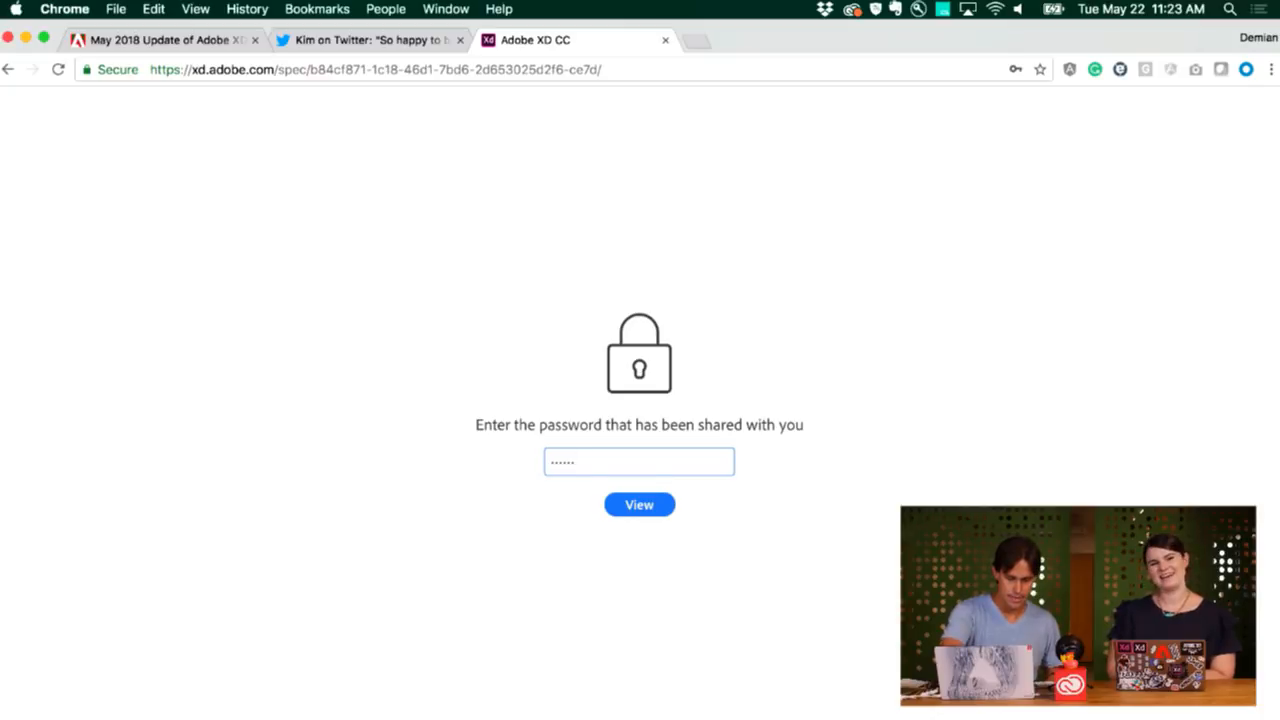
type("••")
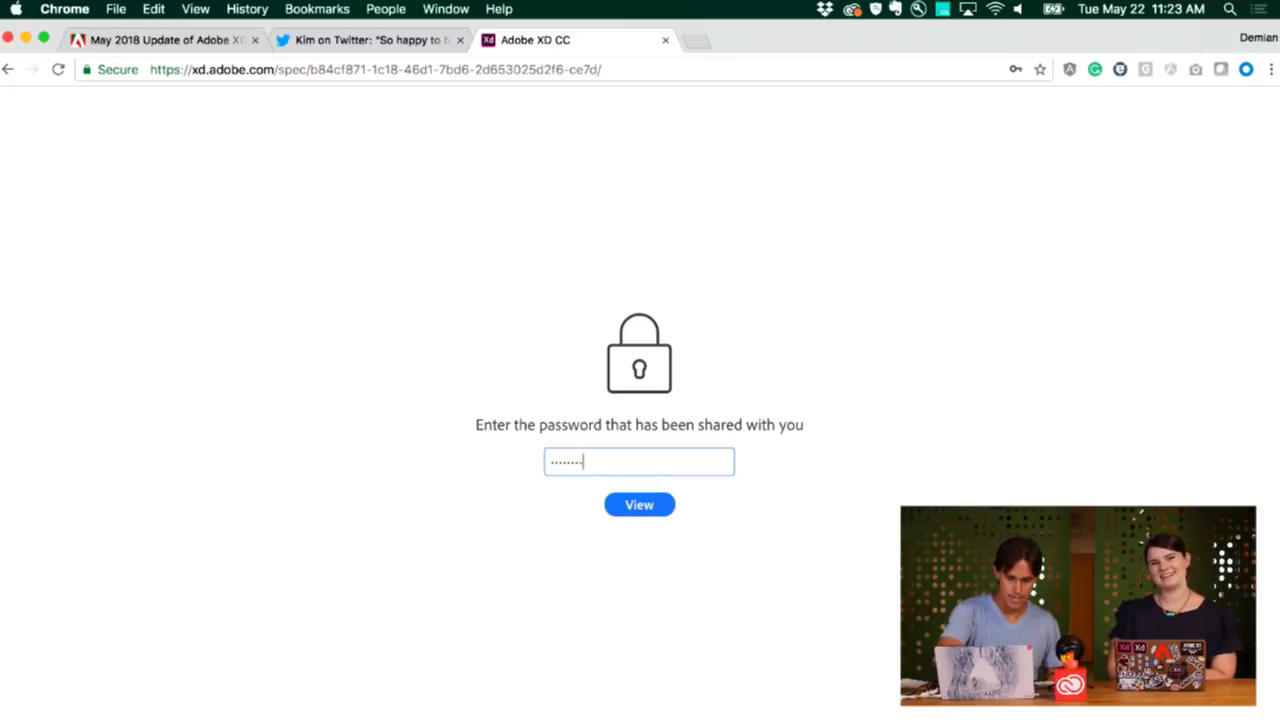
left_click(647, 505)
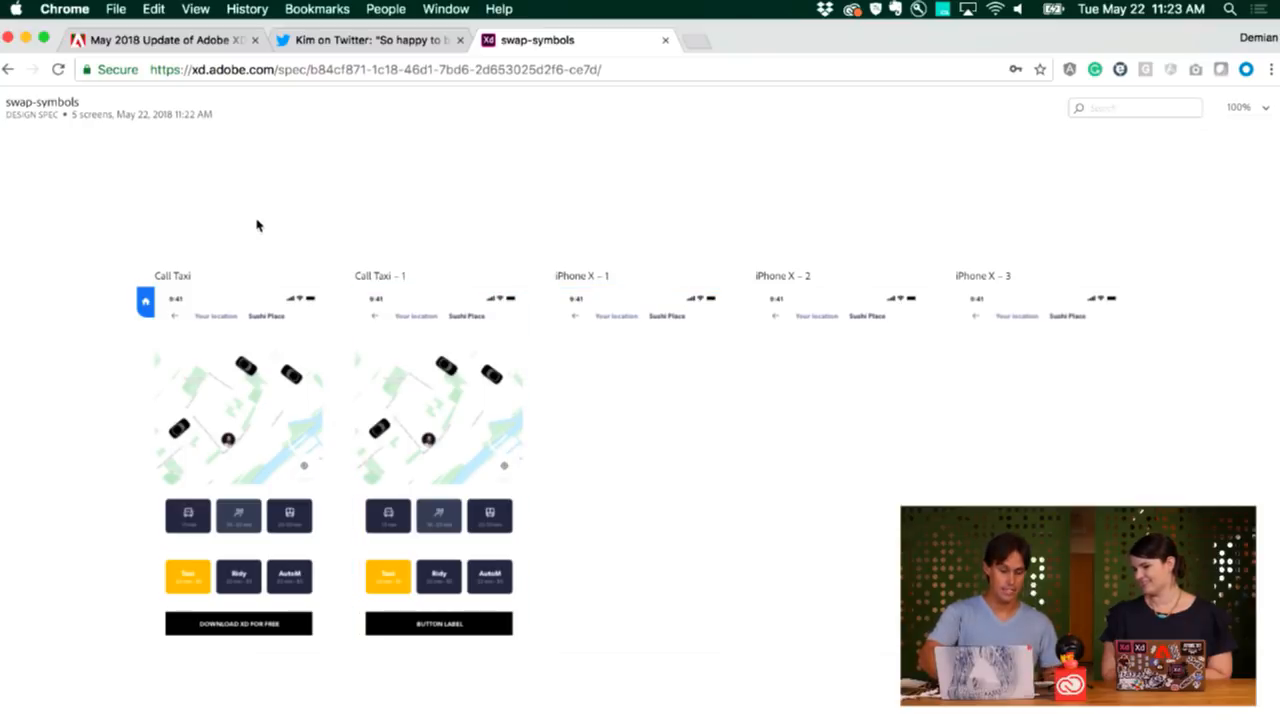
Inspect the top car, driver avatar, '15 min' and 'DOWNLOAD XD FOR FREE' specs, then return to XD.
left_click(221, 314)
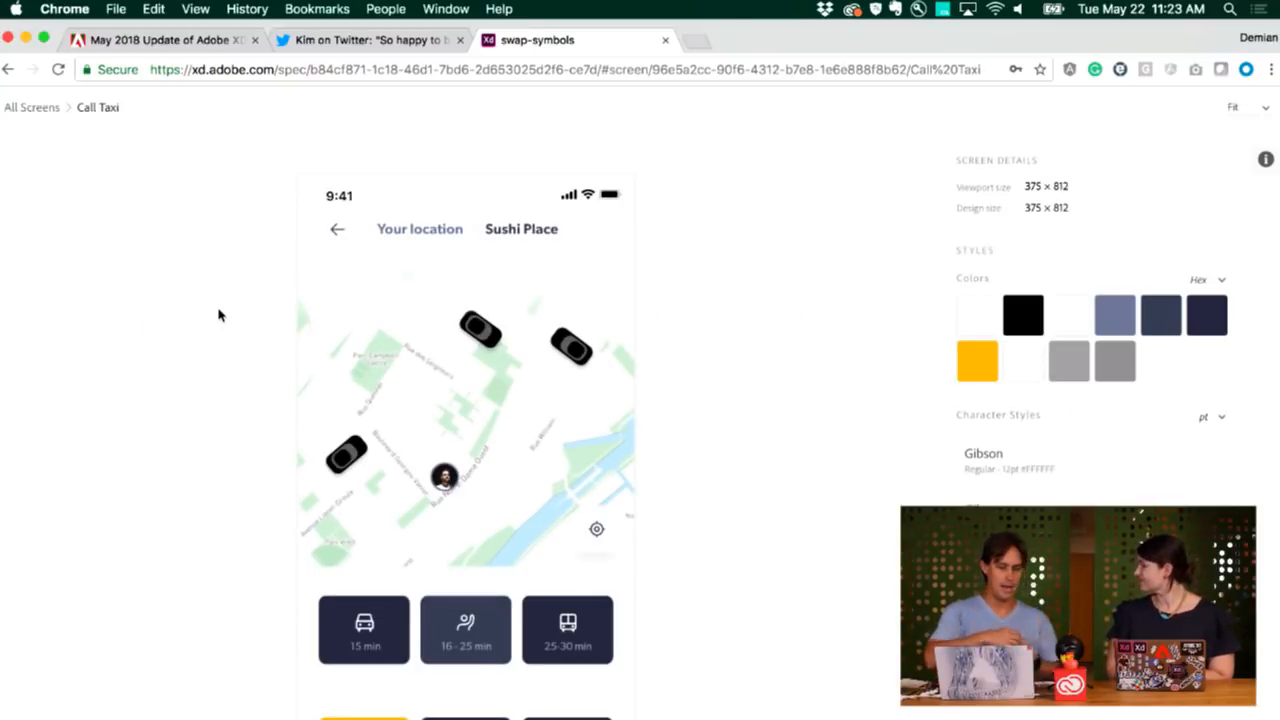
left_click(497, 341)
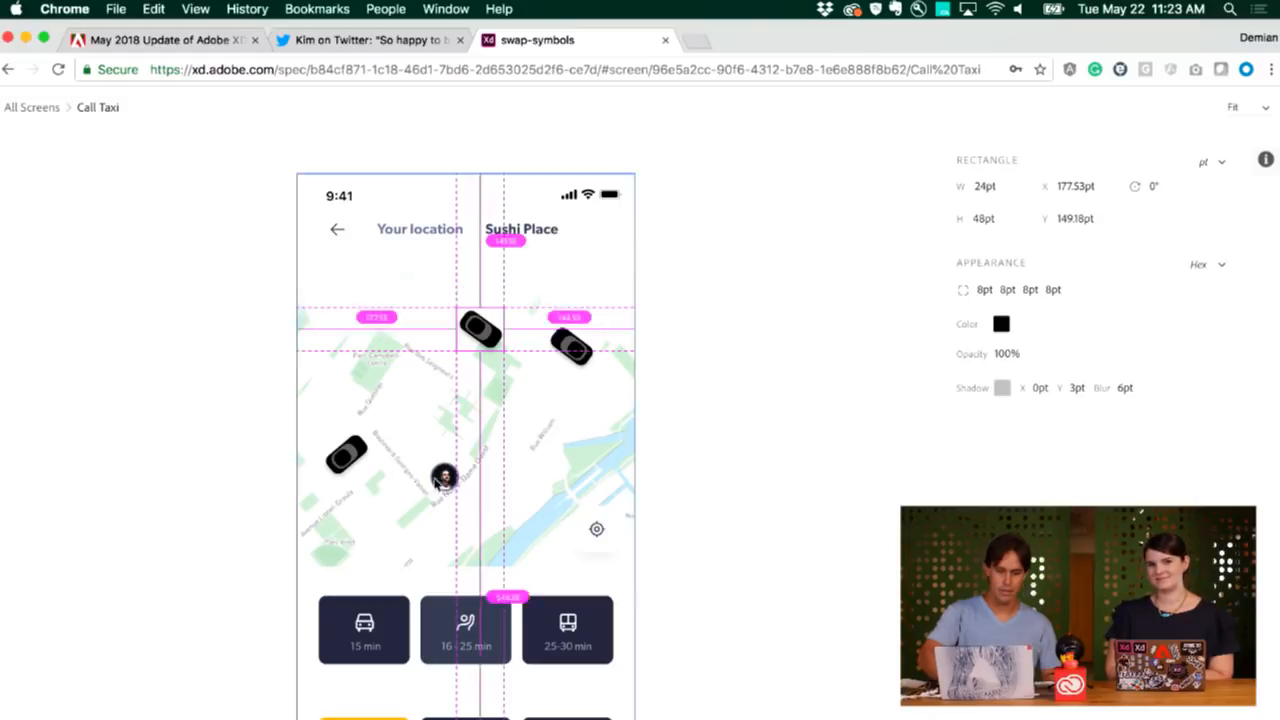
left_click(444, 479)
left_click(364, 647)
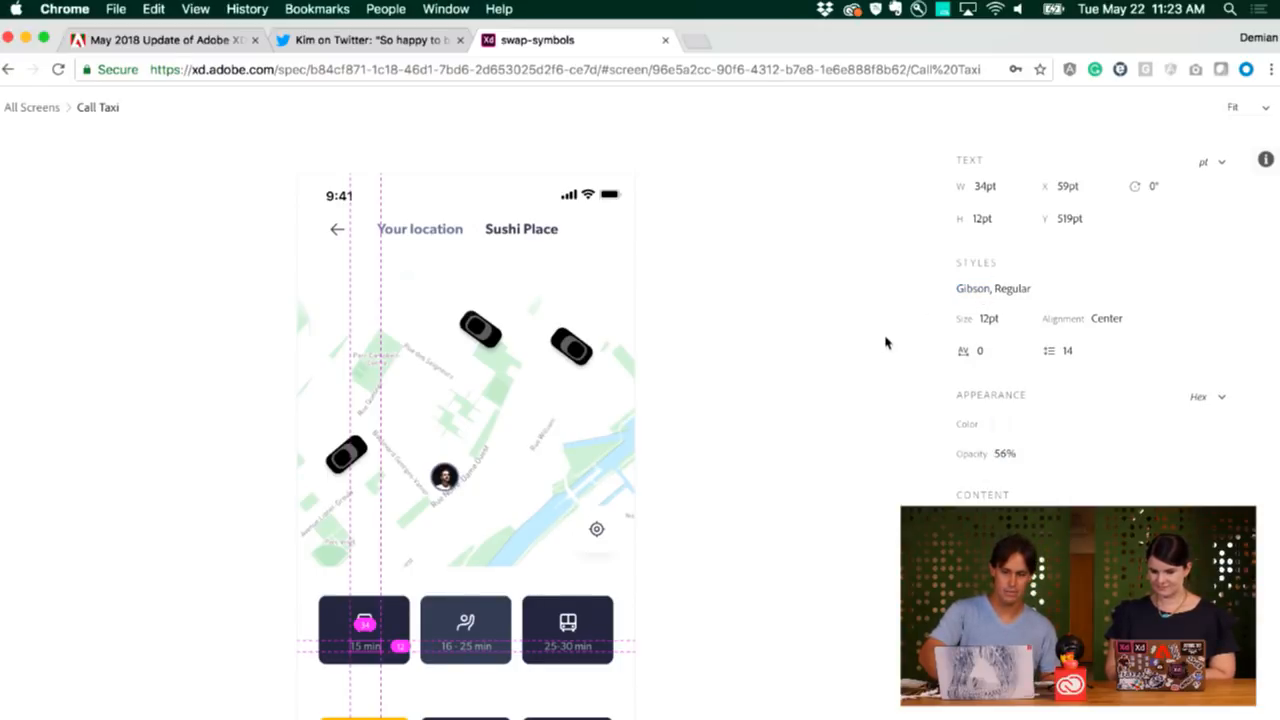
scroll(885, 343, "down", 5)
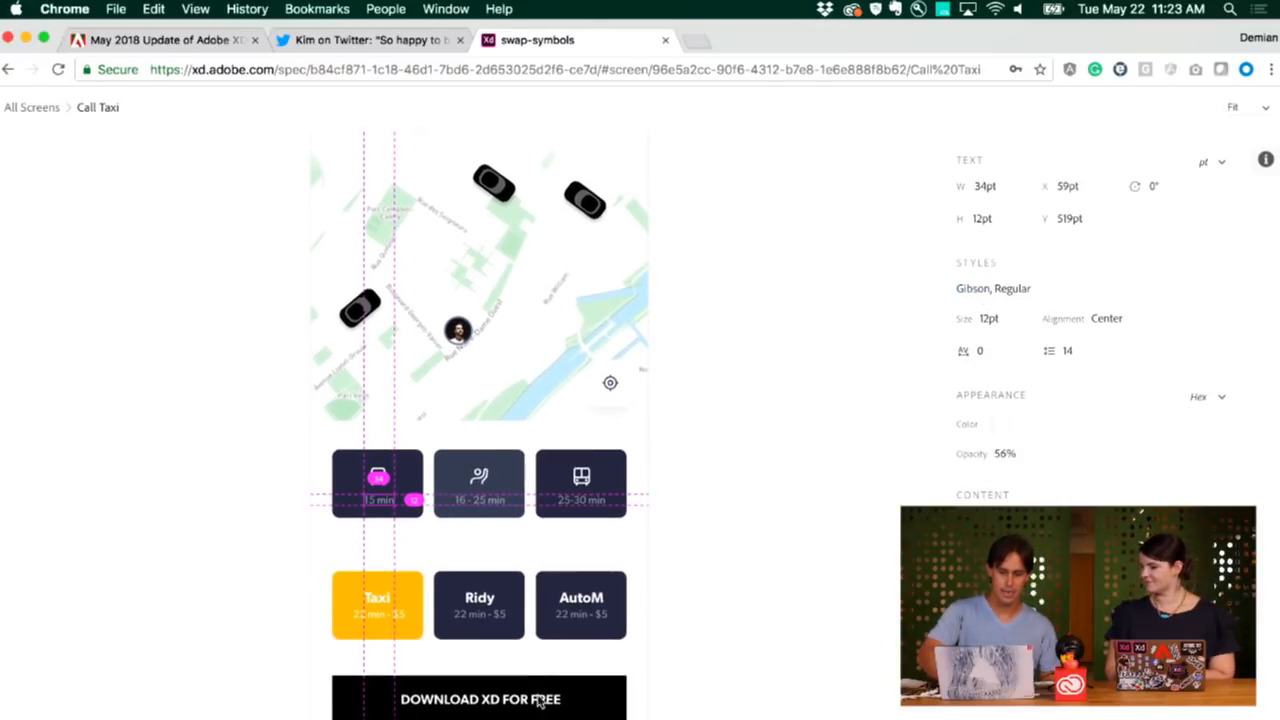
left_click(535, 704)
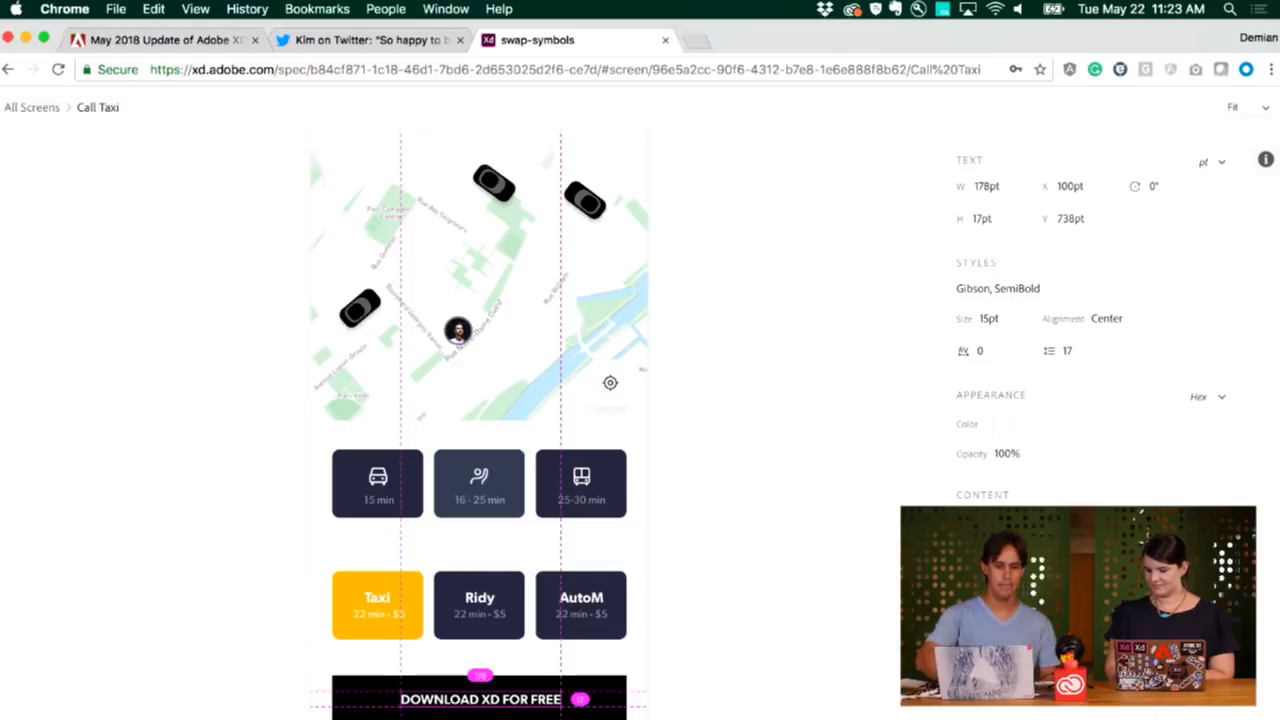
left_click(592, 716)
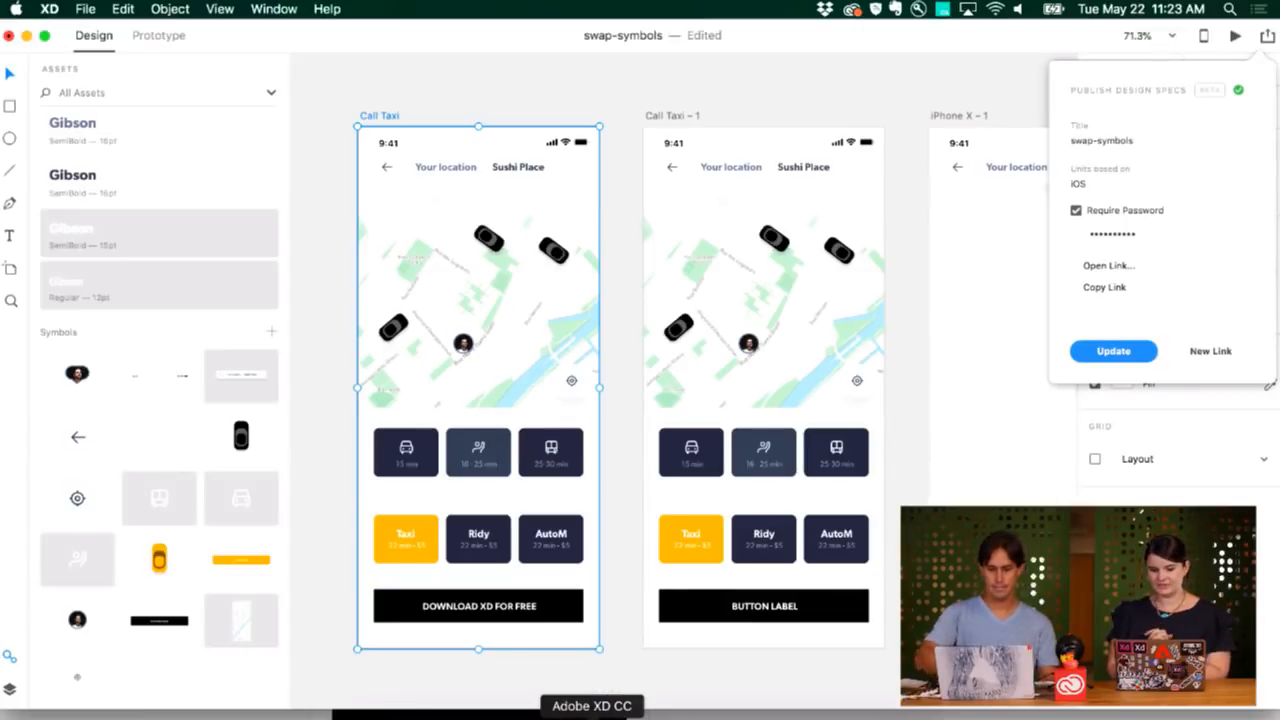